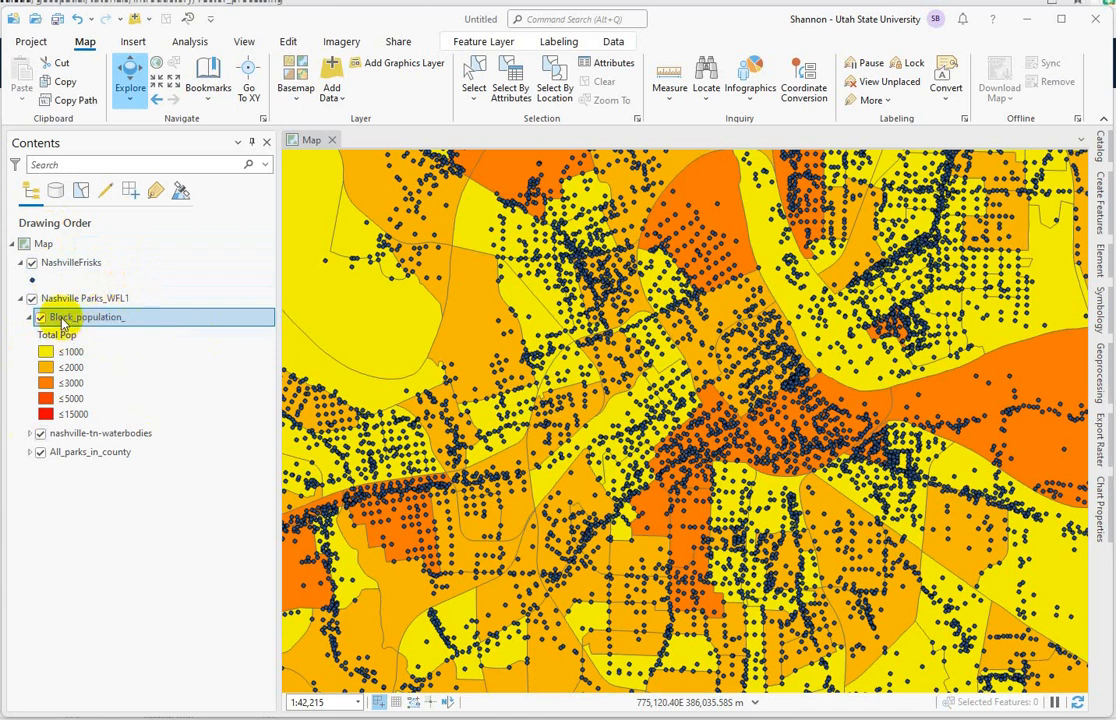
right_click(73, 317)
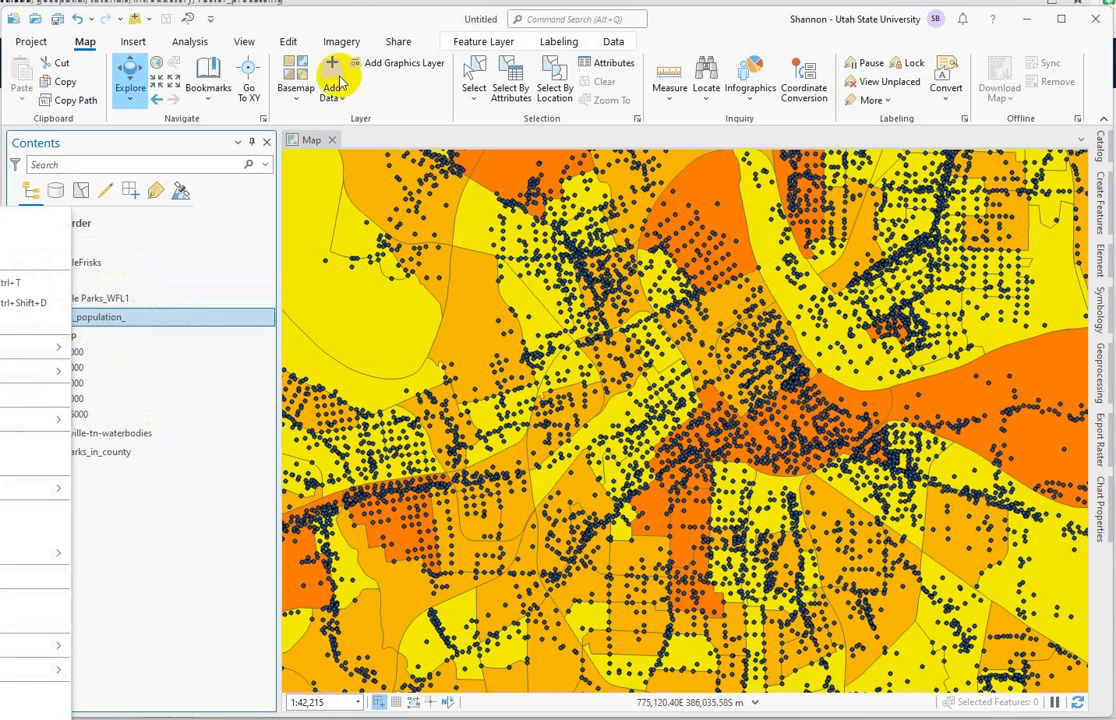
key(Escape)
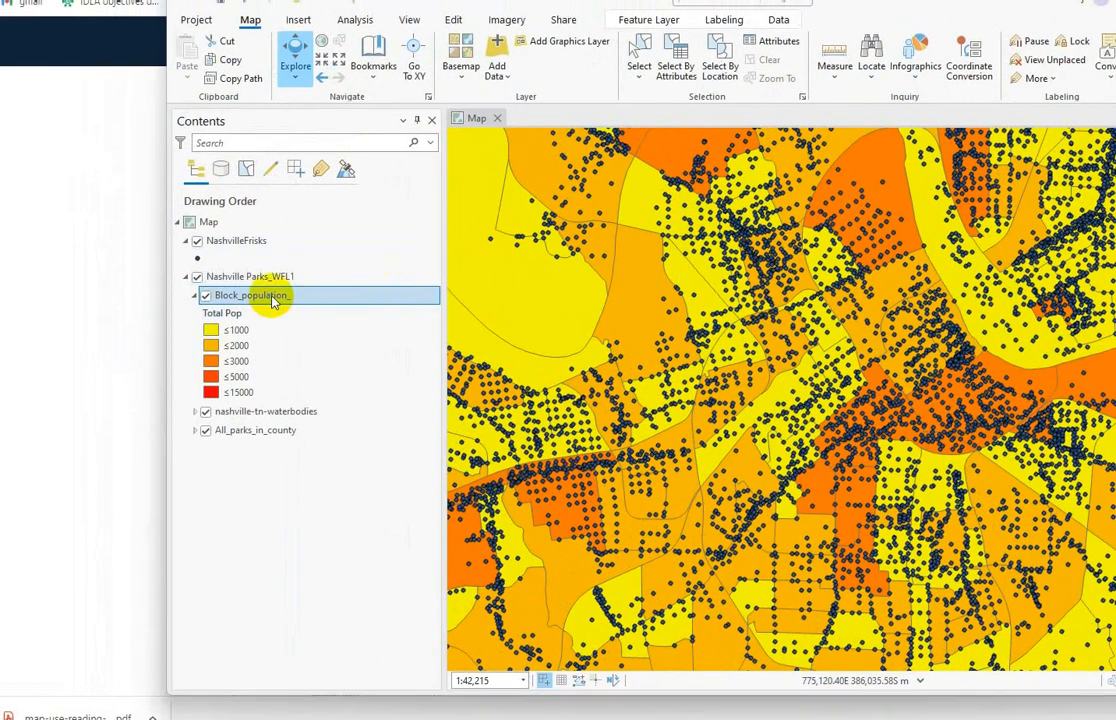
right_click(279, 296)
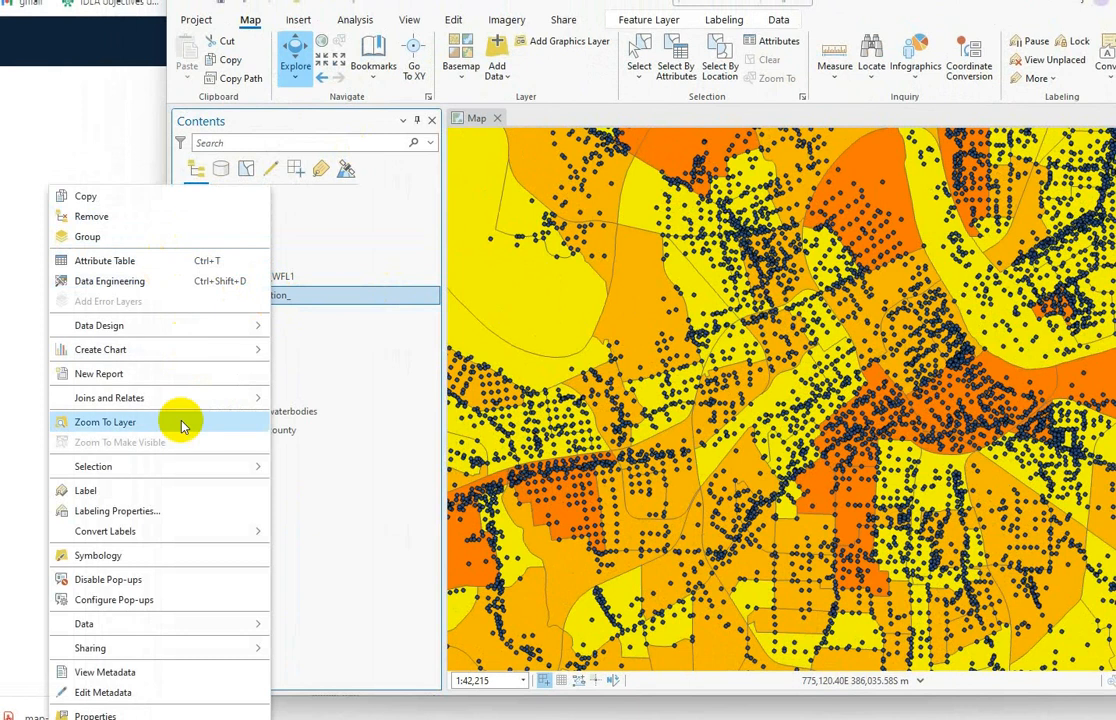
mouse_move(187, 400)
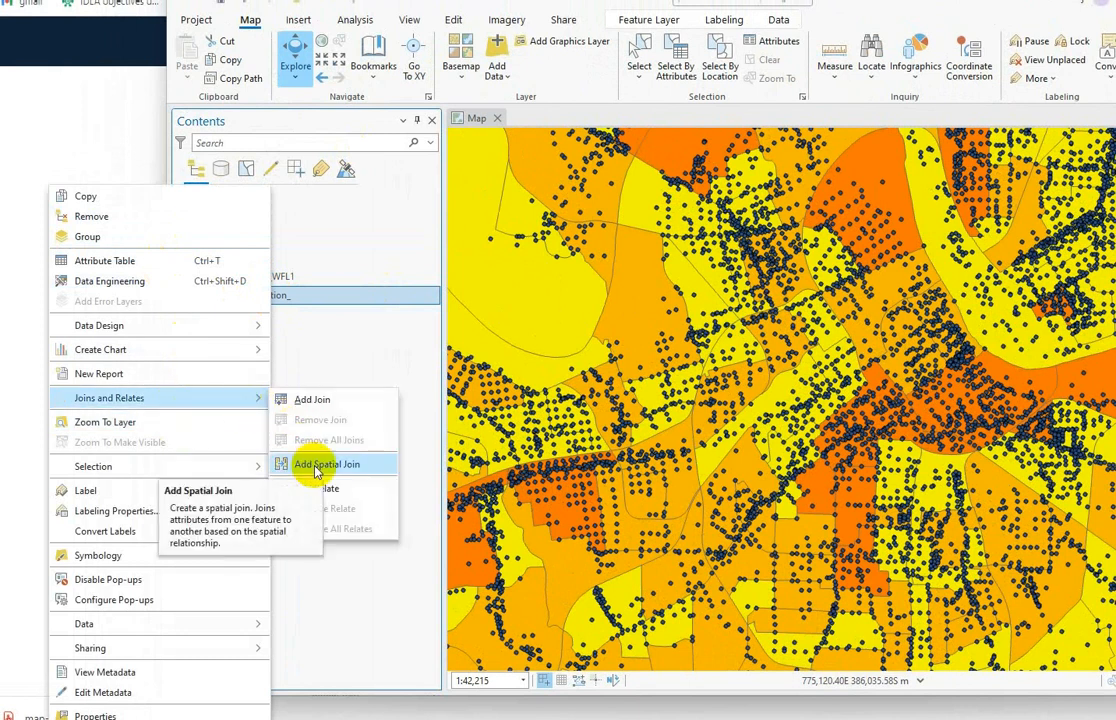
click(358, 588)
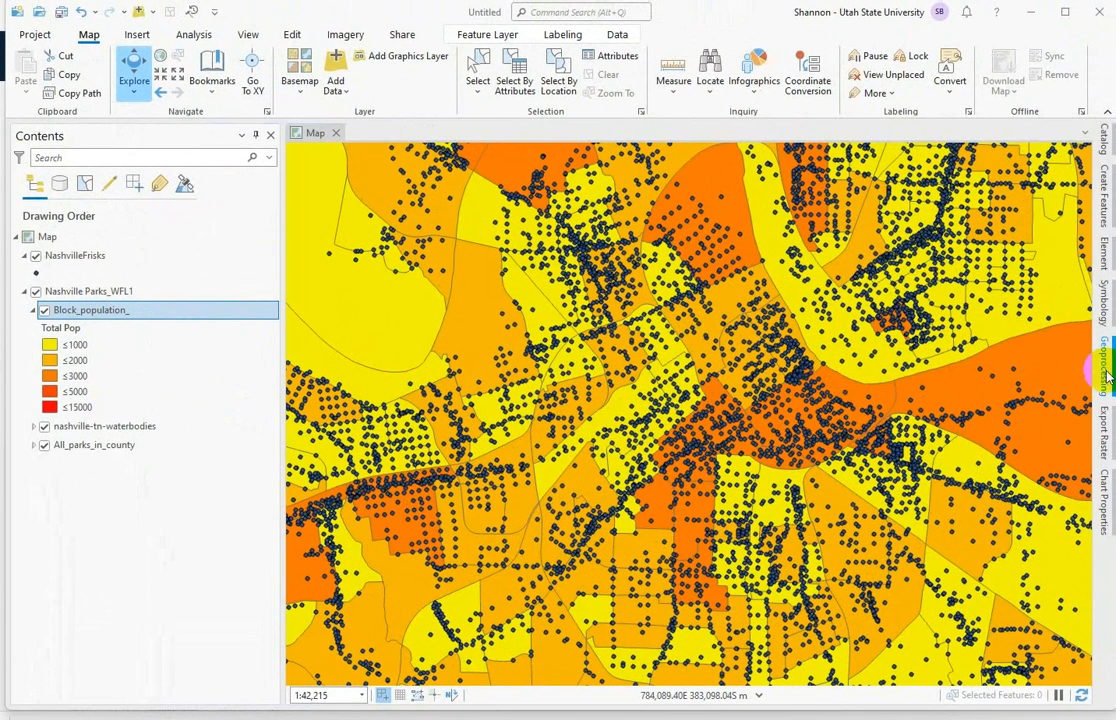
Step: Run the Spatial Join tool with Block_population_ as target features and NashvilleFrisks as join features, outputting Block_population_SpatialJoin
click(1106, 372)
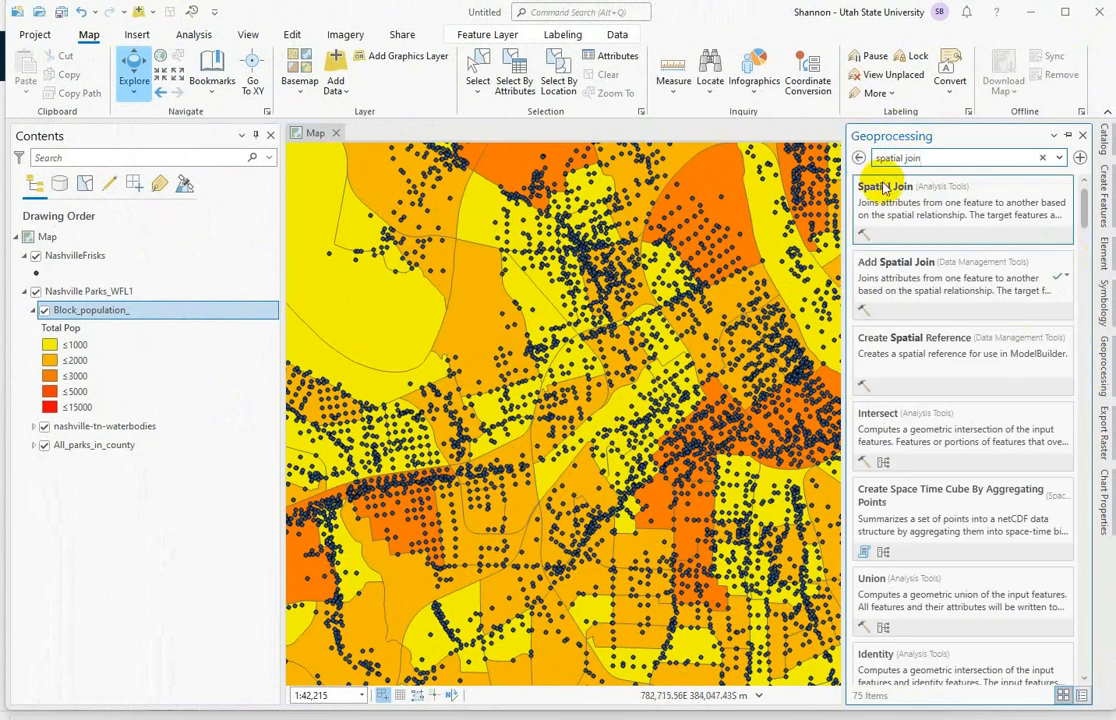
click(878, 180)
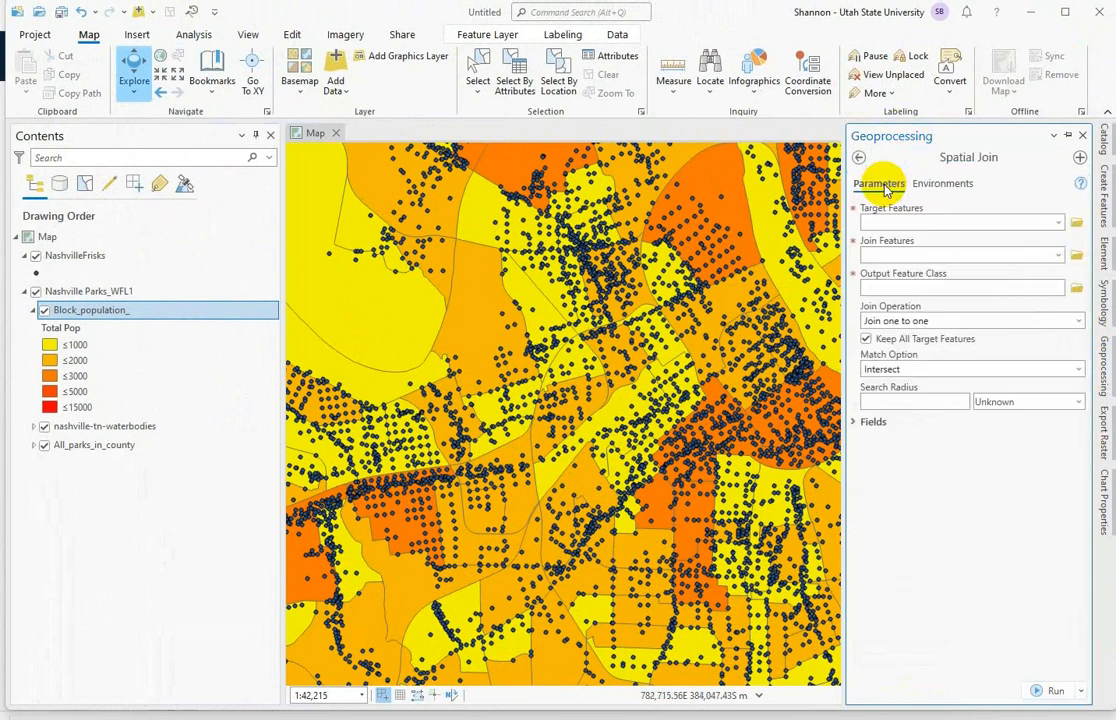
click(1058, 223)
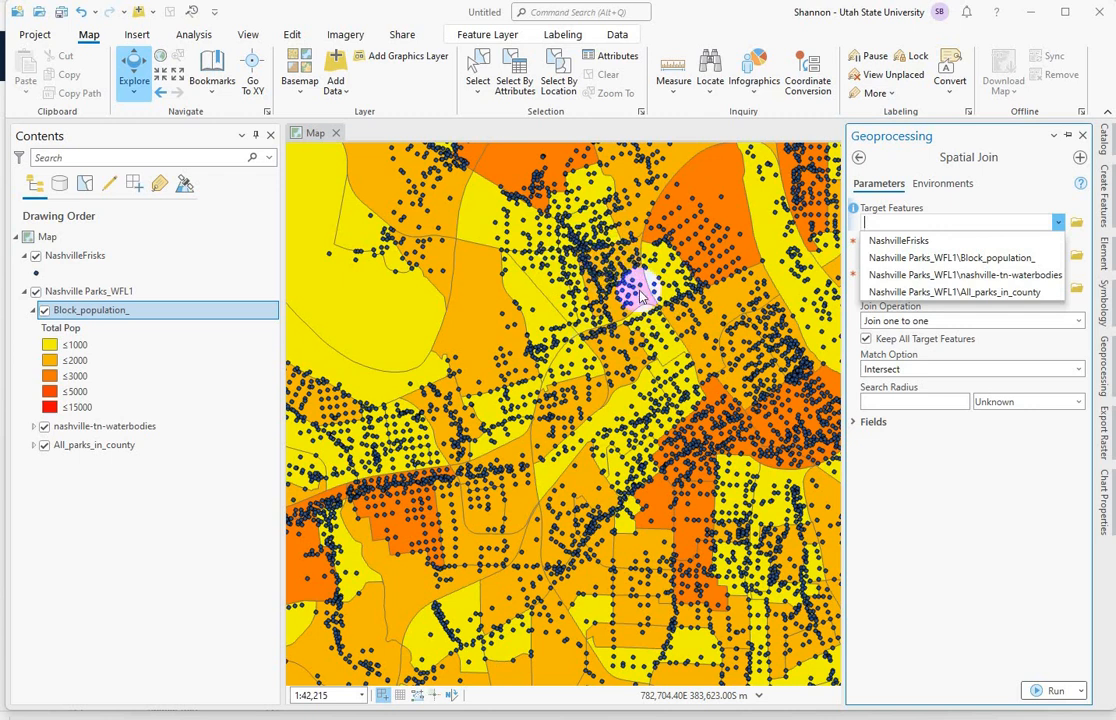
click(906, 257)
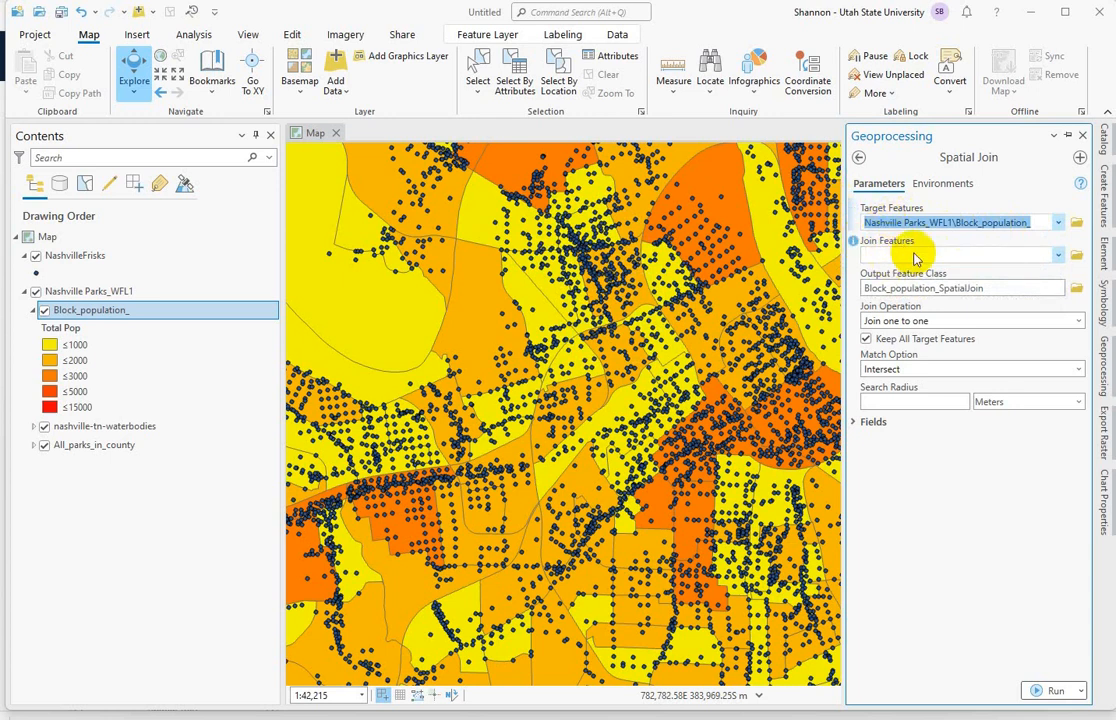
click(1058, 254)
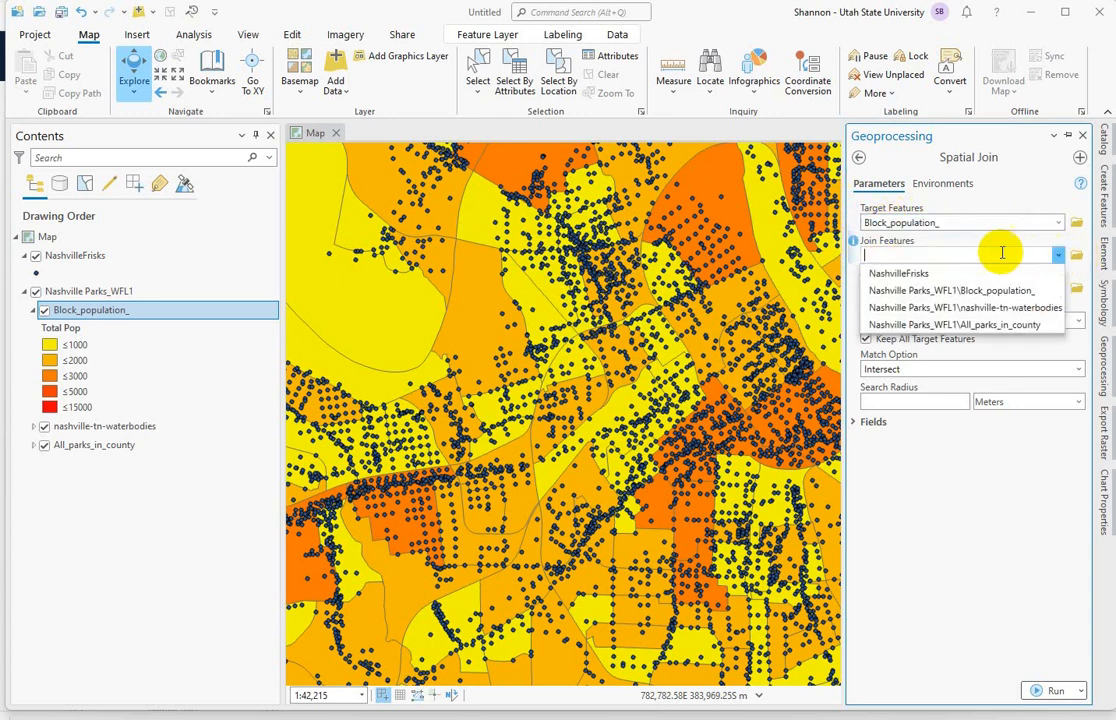
click(905, 273)
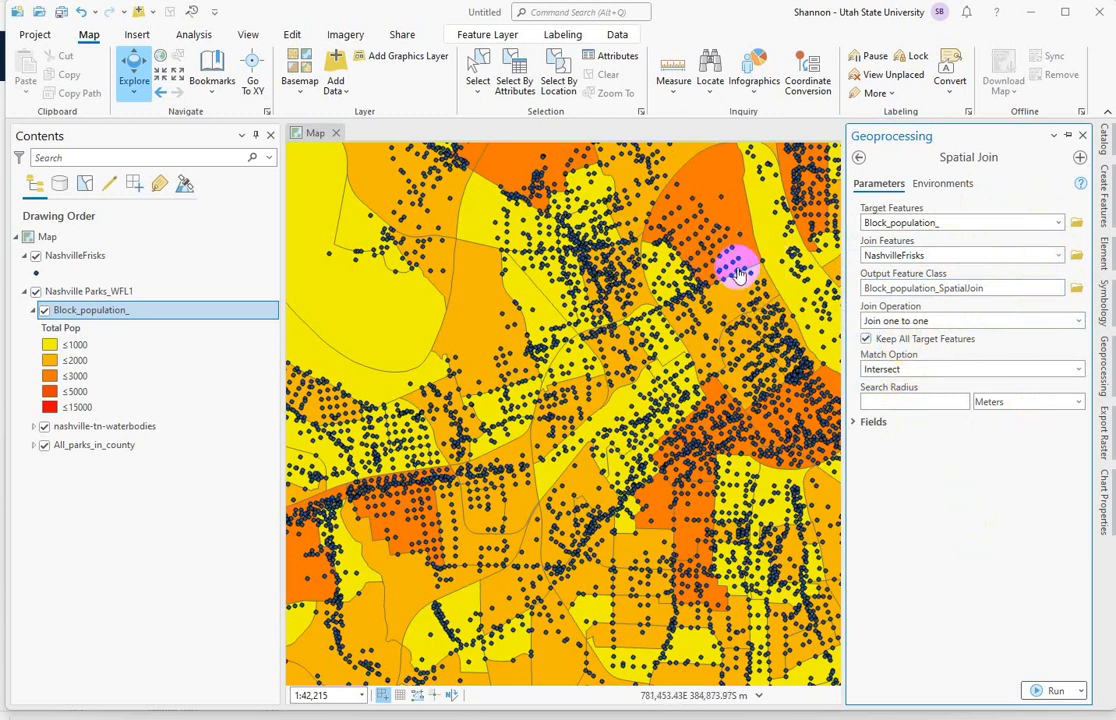
click(1050, 690)
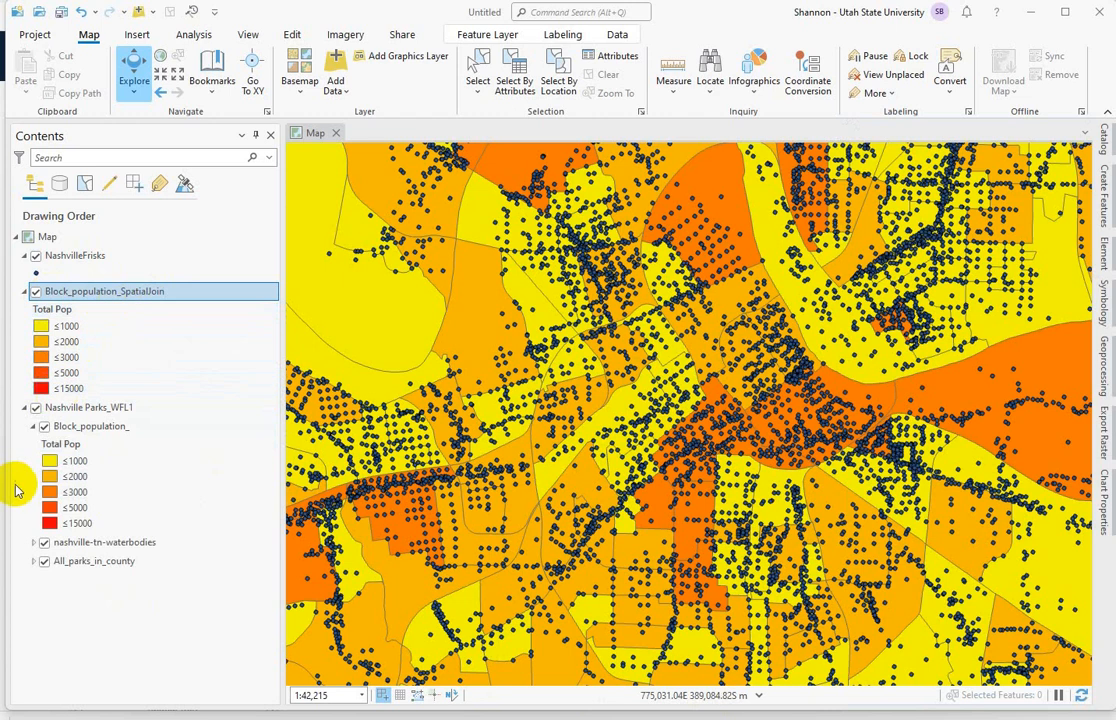
Step: Hide the Nashville Parks_WFL1 group and its Block_population_ layer, and open the attribute table of Block_population_SpatialJoin
click(36, 408)
click(44, 426)
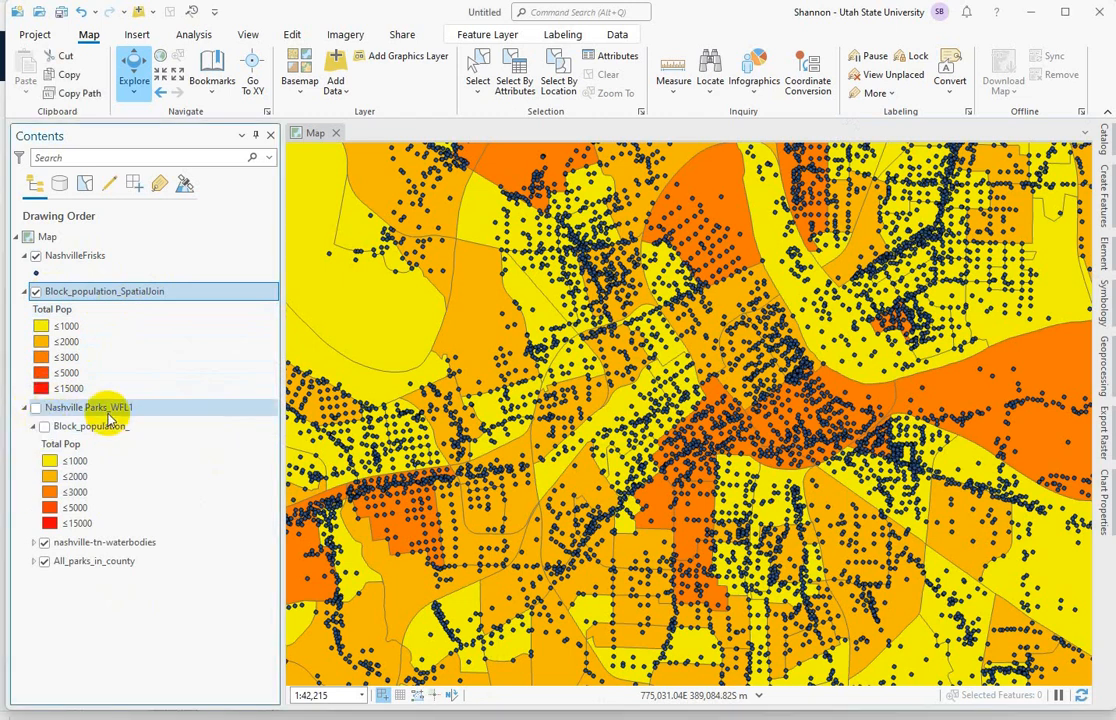
right_click(67, 297)
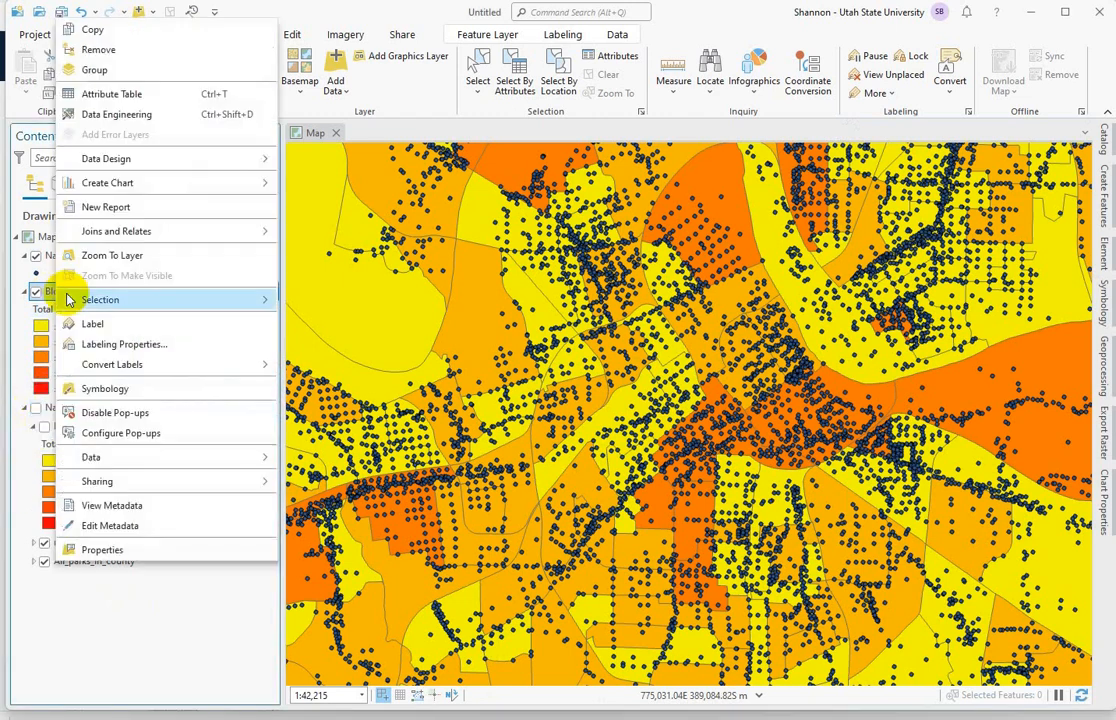
click(157, 96)
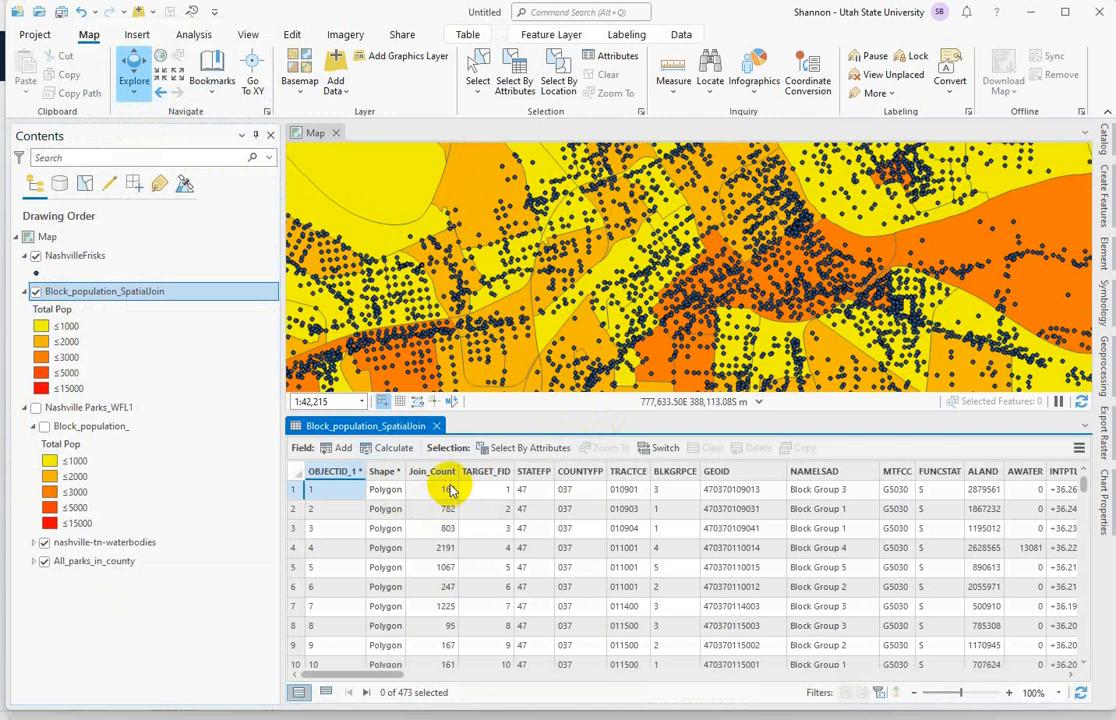
Step: Sort the Block_population_SpatialJoin table by Join_Count in descending order
right_click(380, 472)
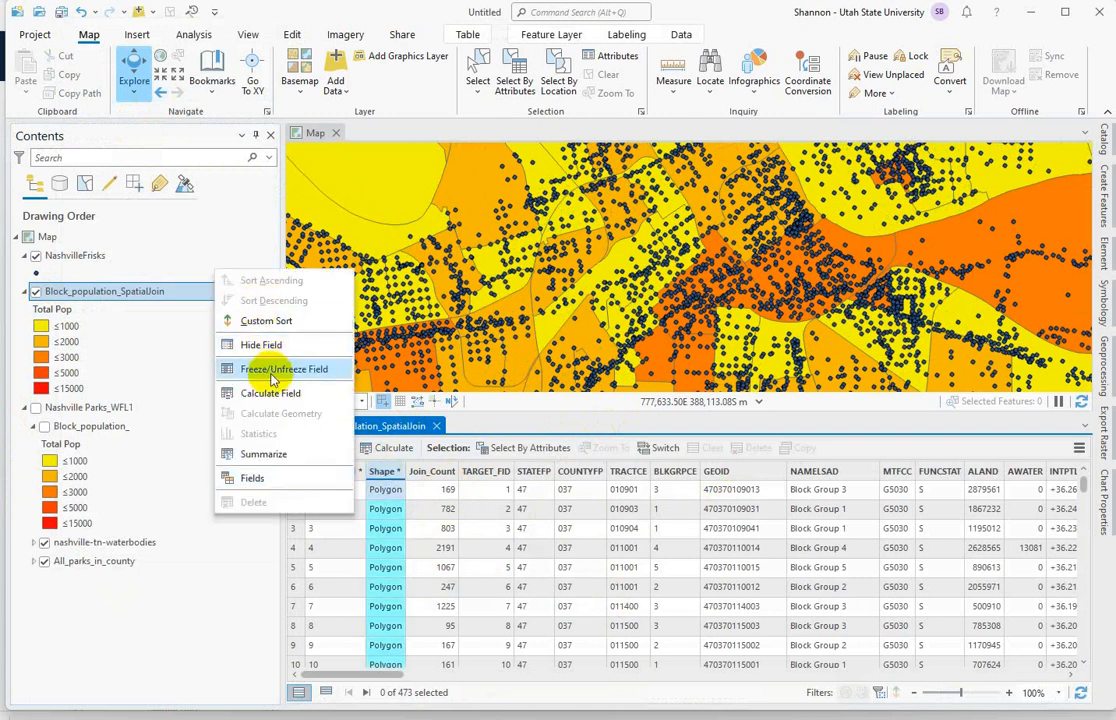
click(388, 473)
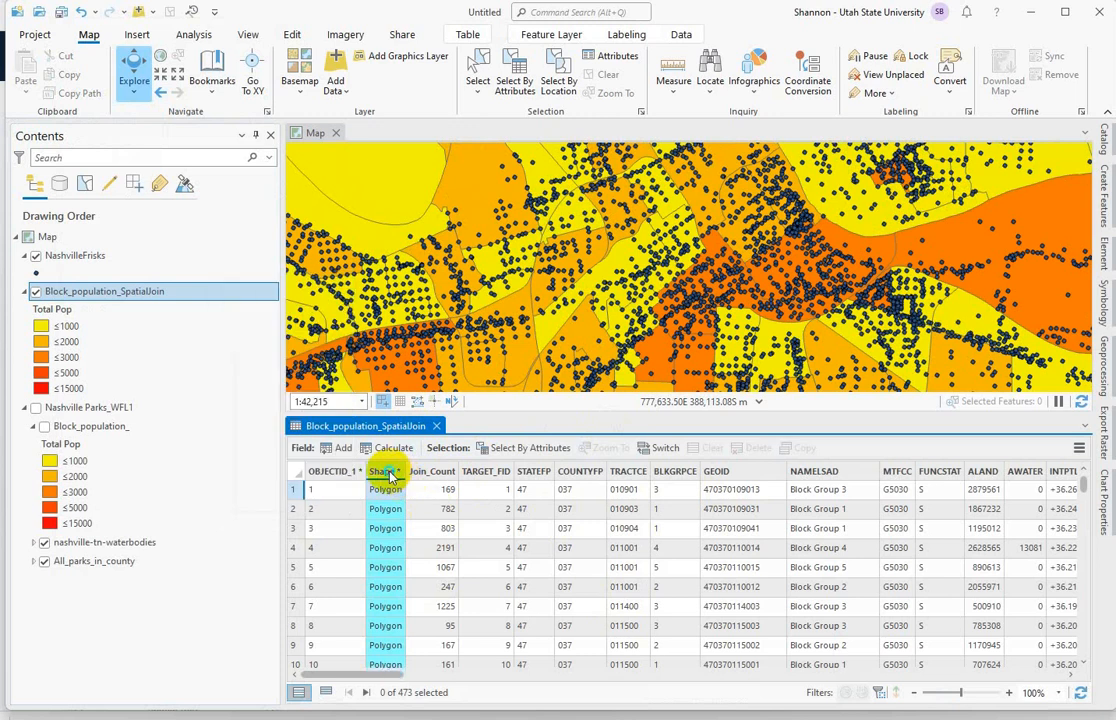
right_click(420, 472)
click(300, 456)
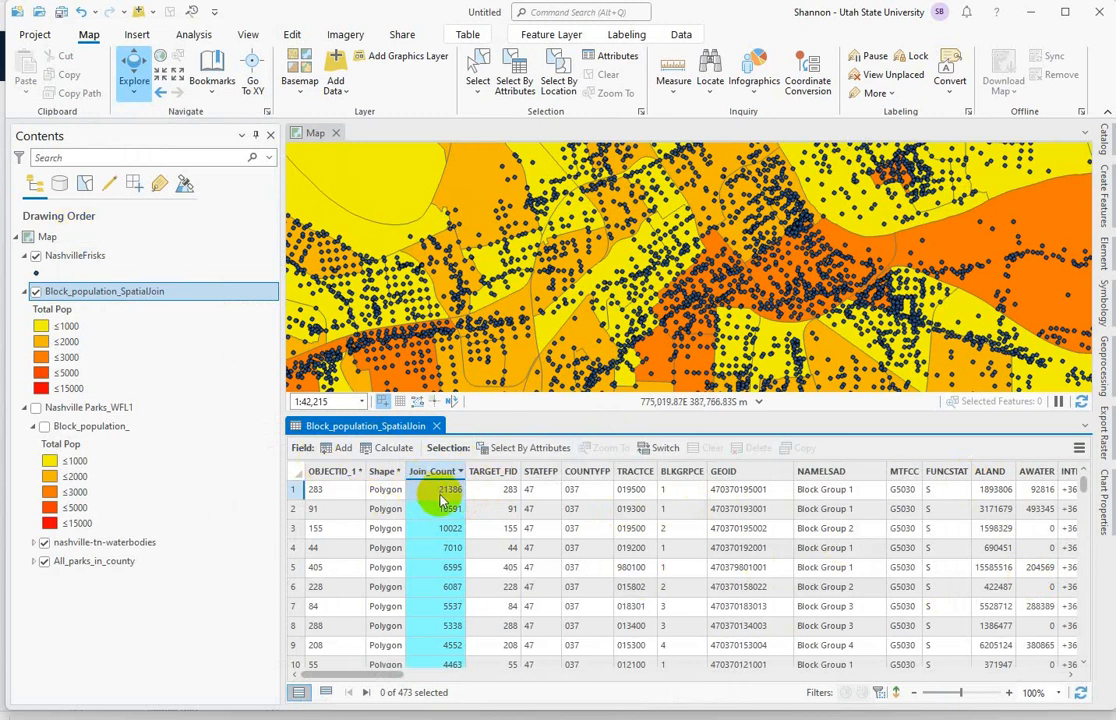
Step: Select the block group with the highest Join_Count and enlarge the map view to show where it lies
click(294, 489)
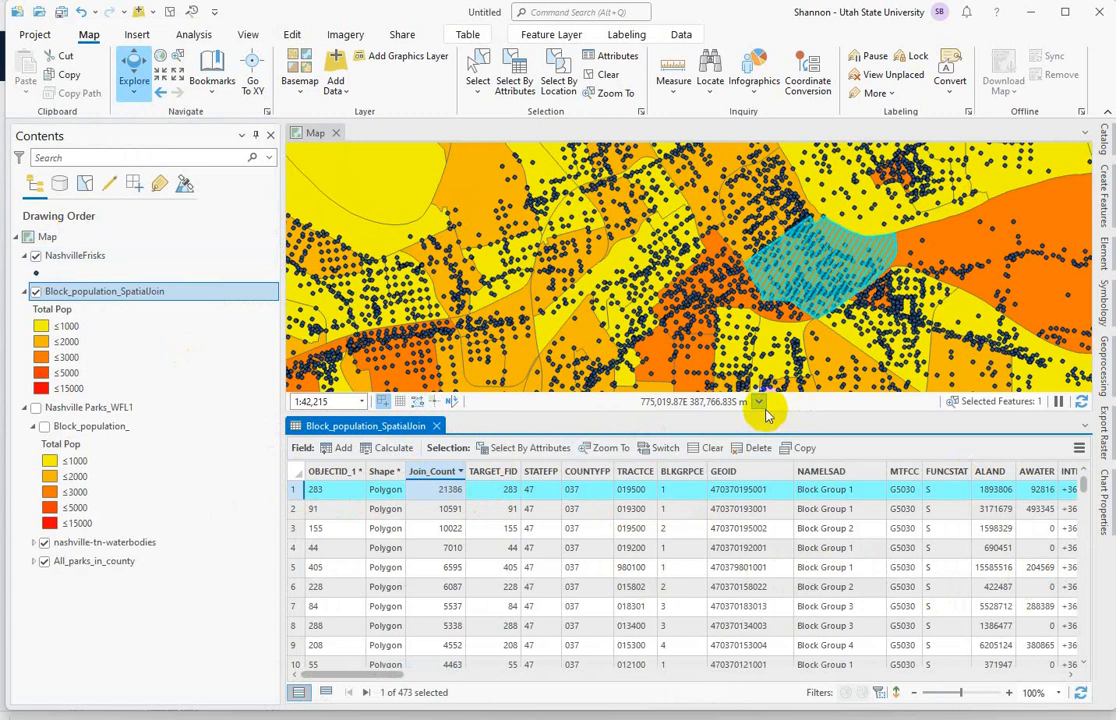
drag(765, 412, 774, 637)
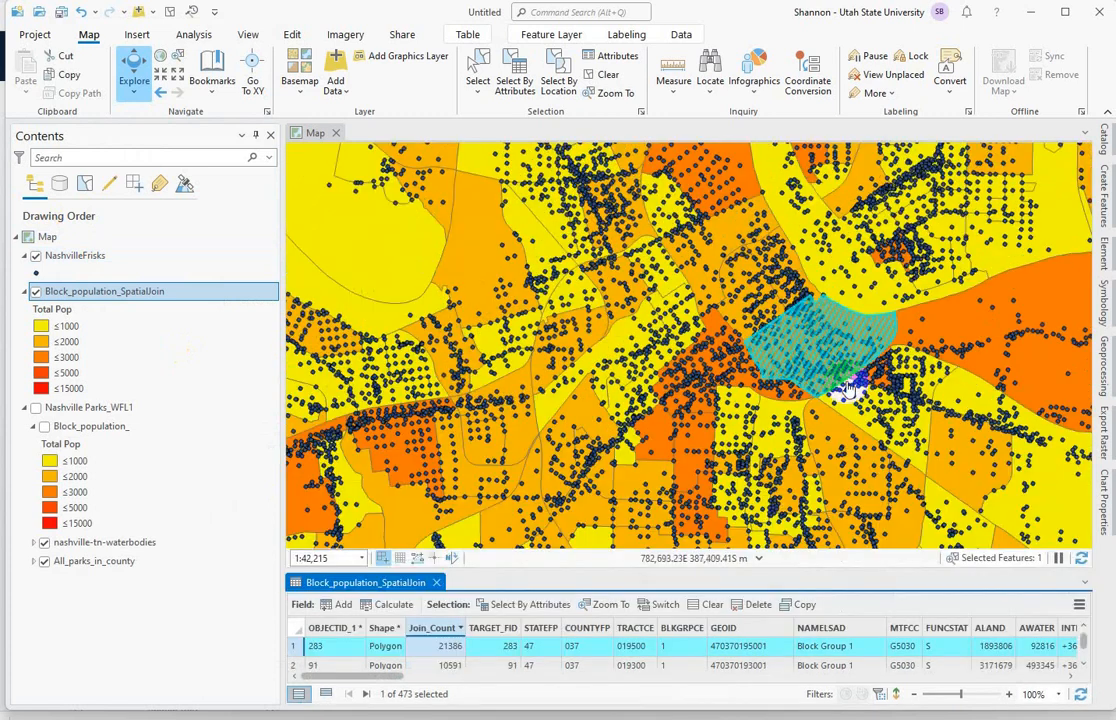
scroll(893, 412, down, 4)
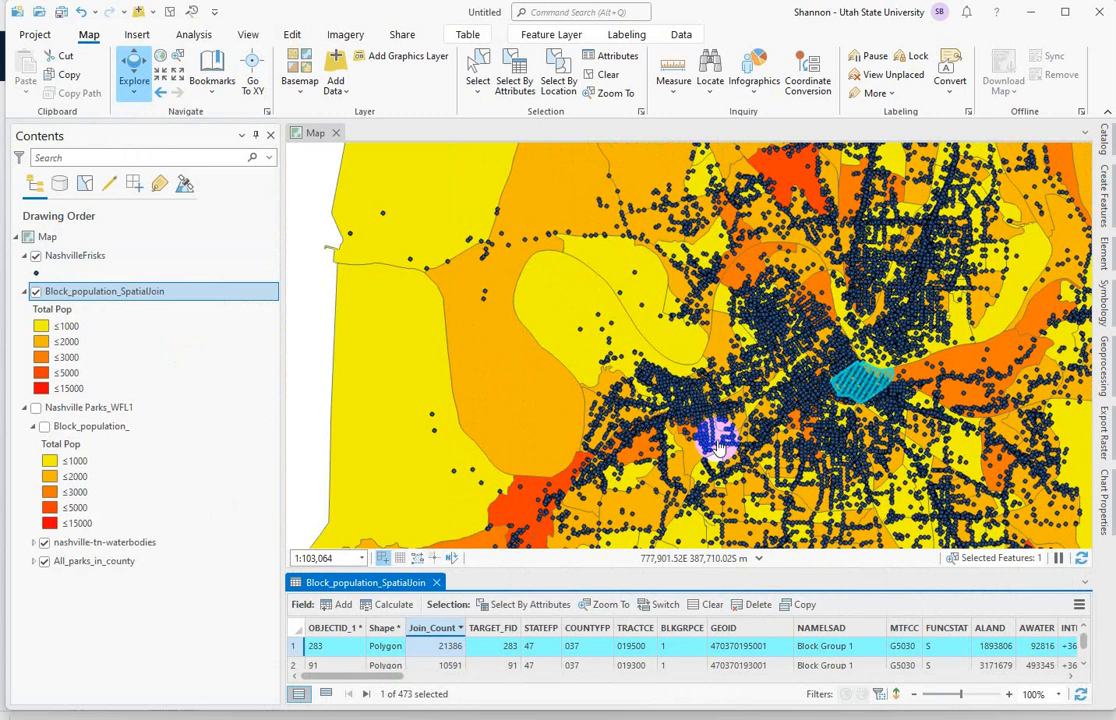
Step: Inspect a block group's pop-up and look through the population and frisk fields in the Block_population_SpatialJoin table
click(955, 357)
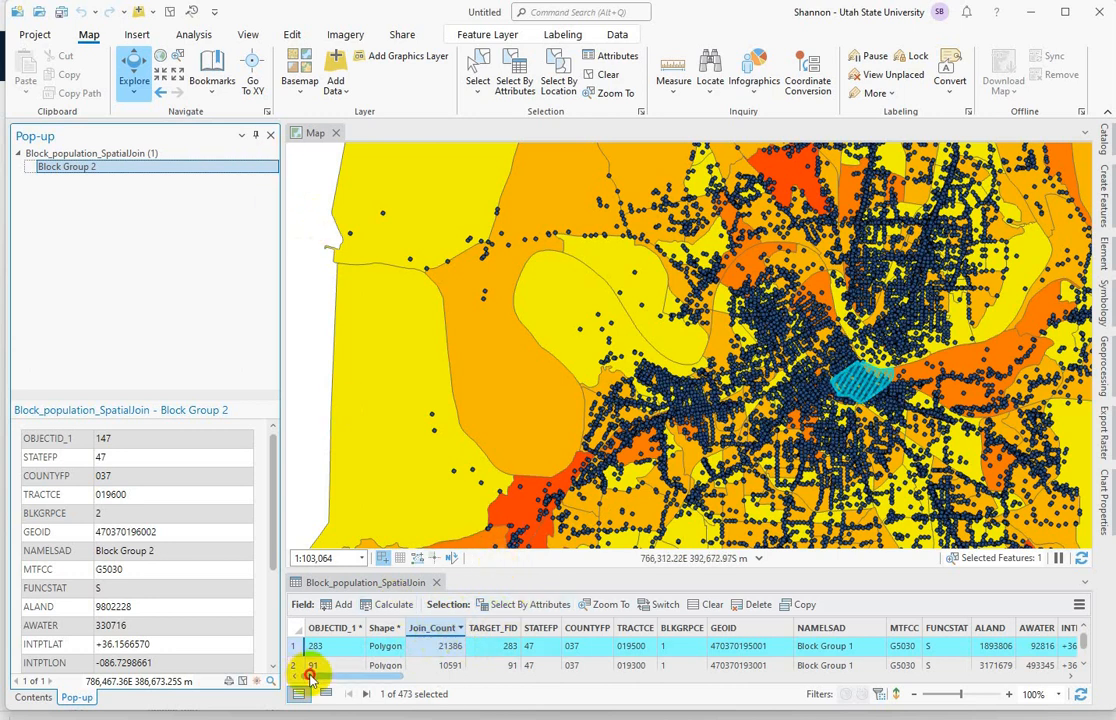
drag(310, 676, 440, 700)
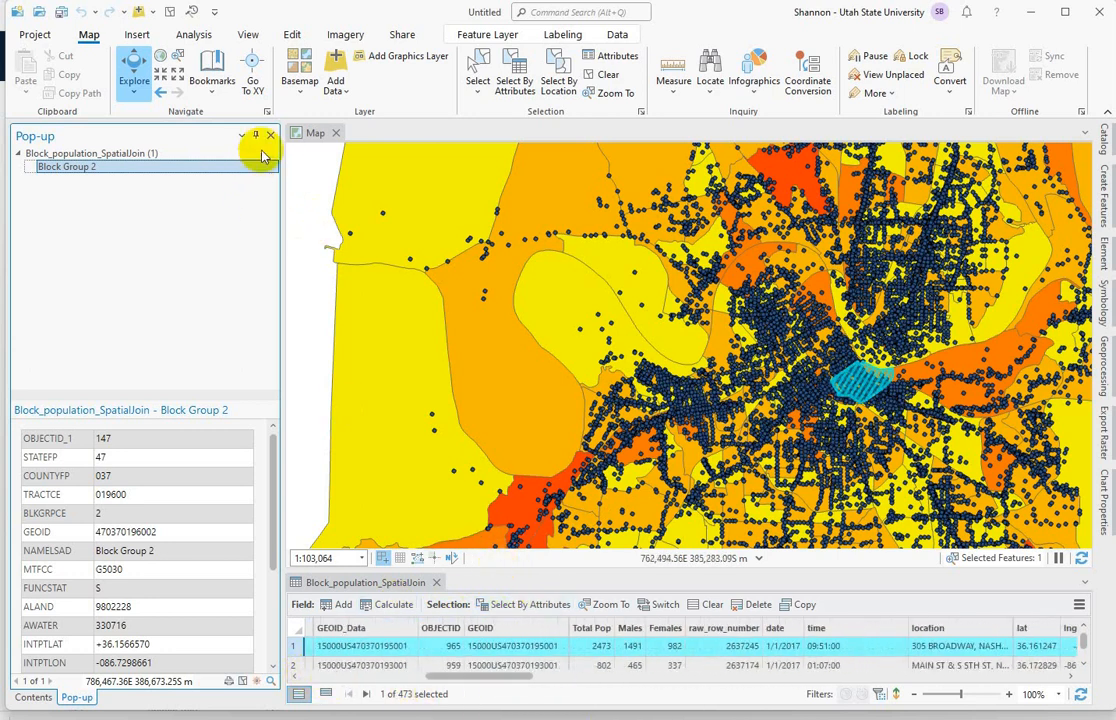
click(270, 135)
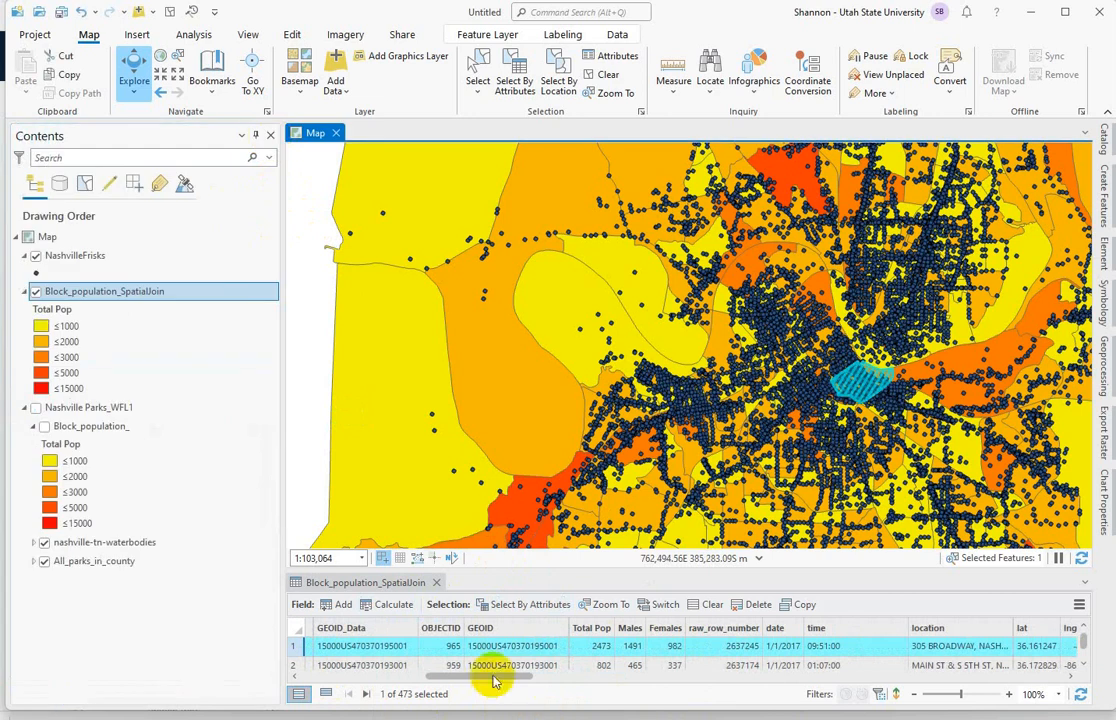
drag(497, 680, 379, 692)
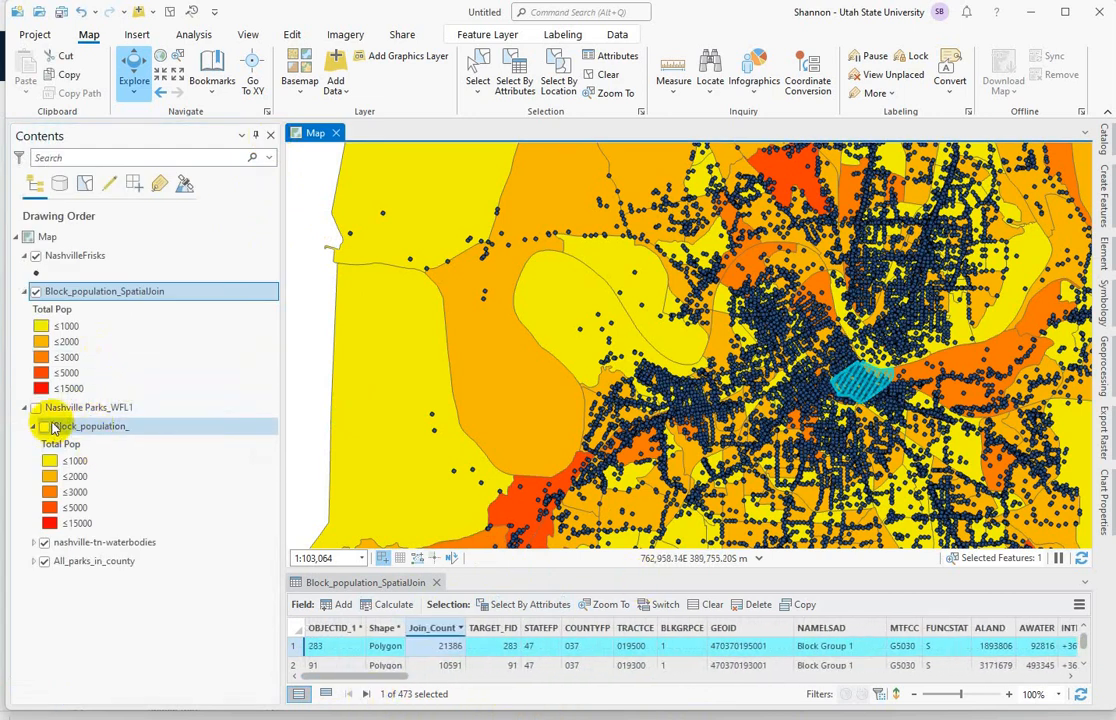
Step: Turn on the Block_population_ layer and add a spatial join to it with NashvilleFrisks as join features
click(46, 427)
right_click(68, 428)
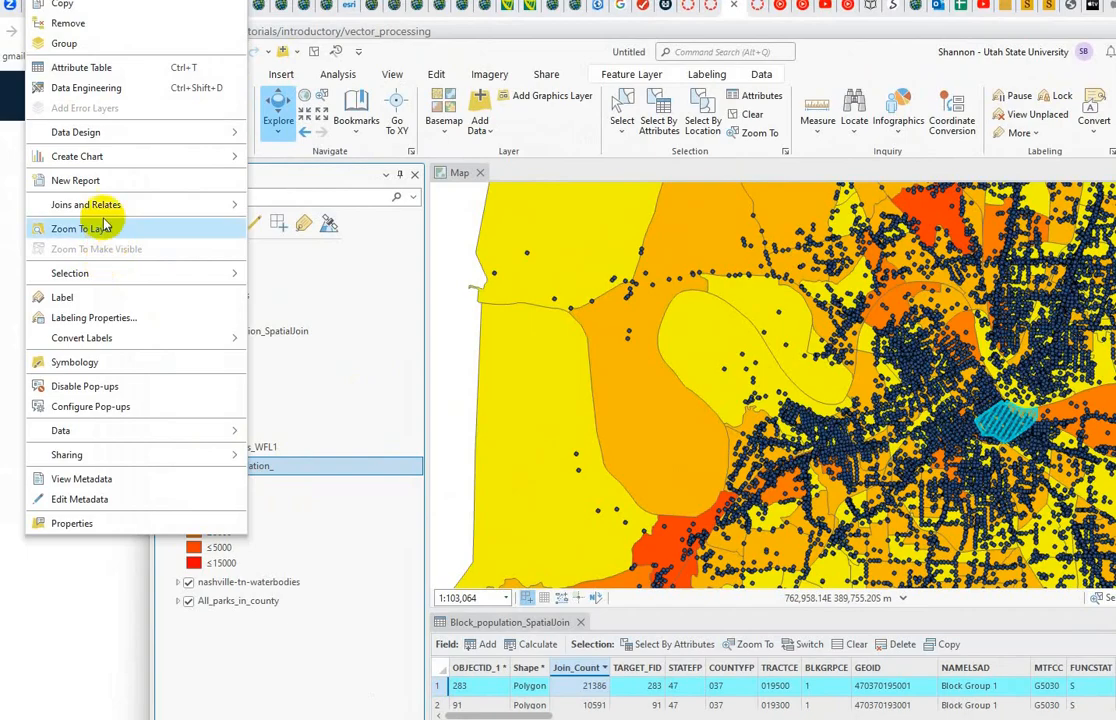
mouse_move(110, 204)
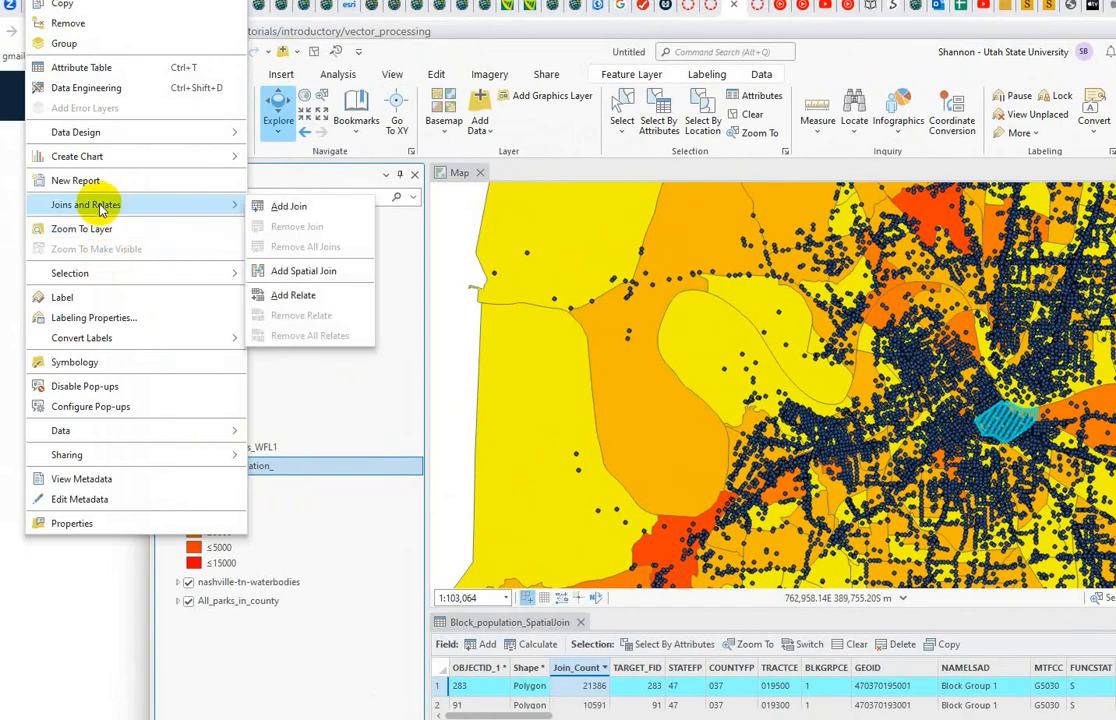
click(320, 266)
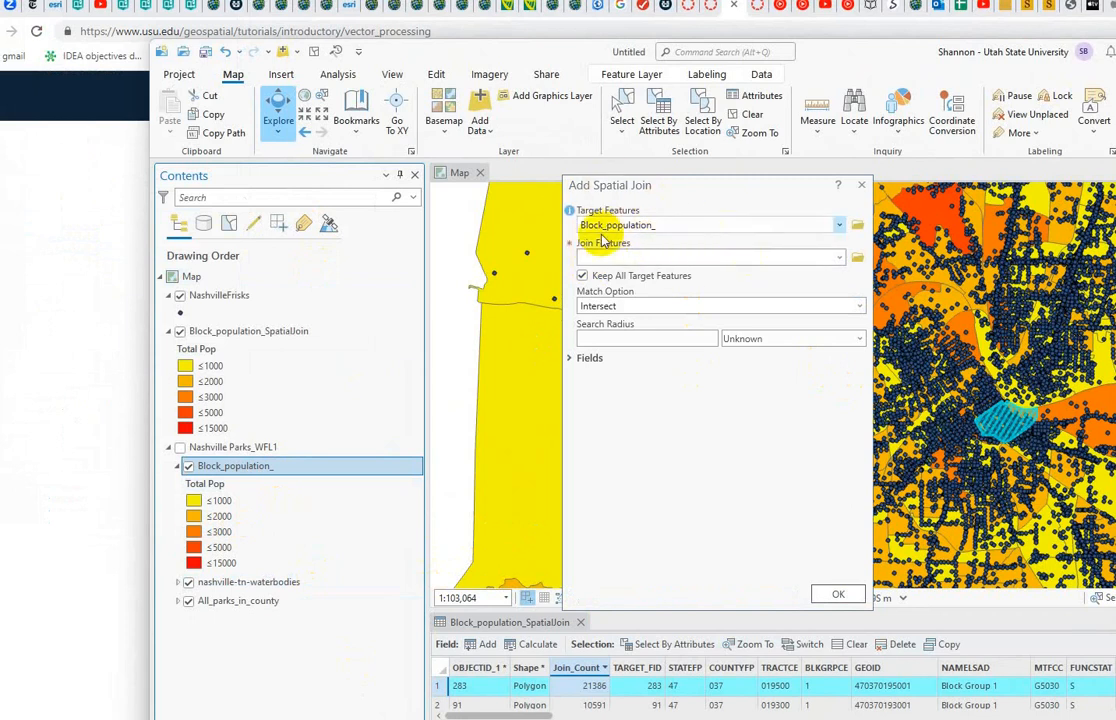
click(839, 257)
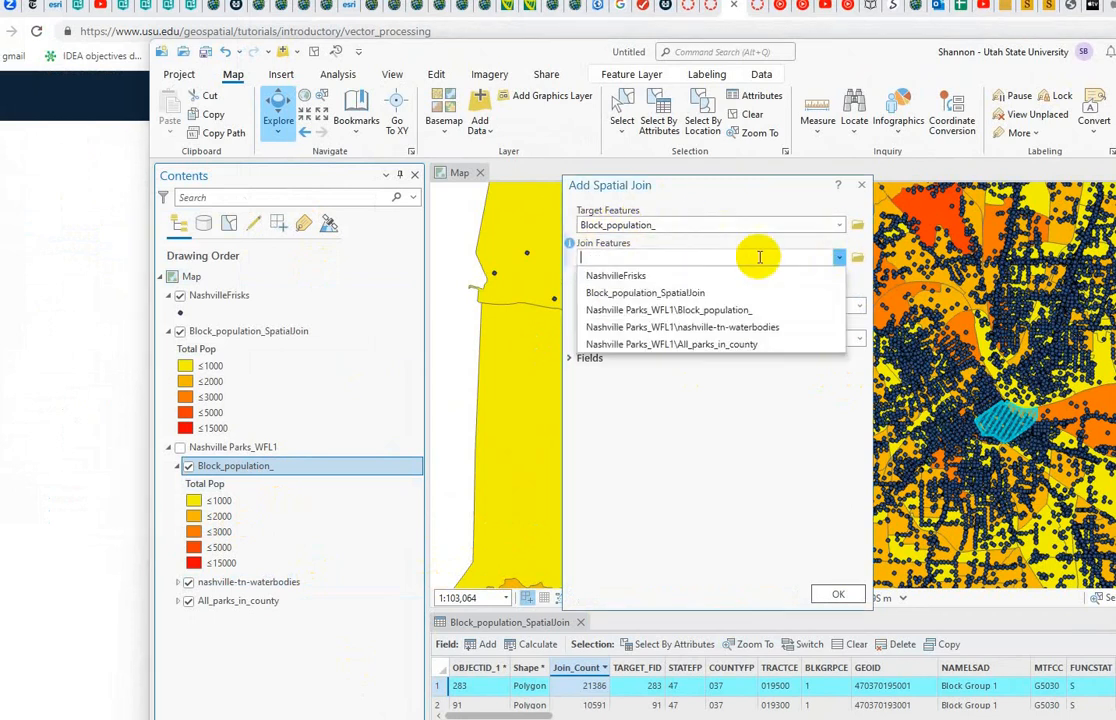
click(640, 278)
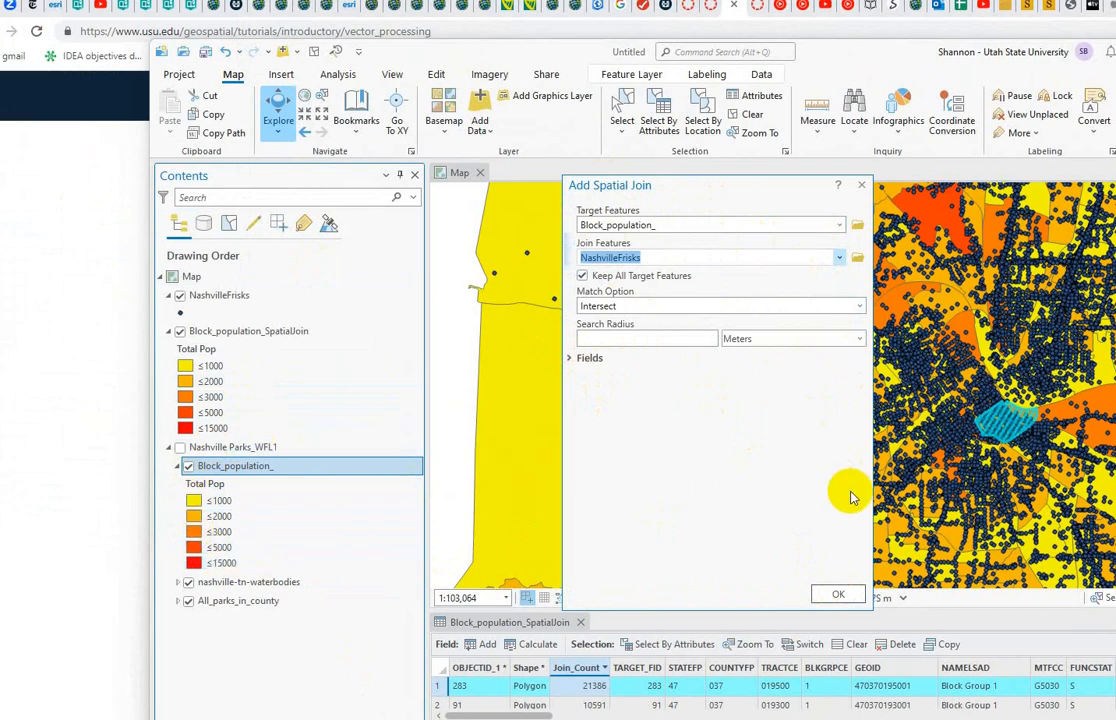
click(841, 596)
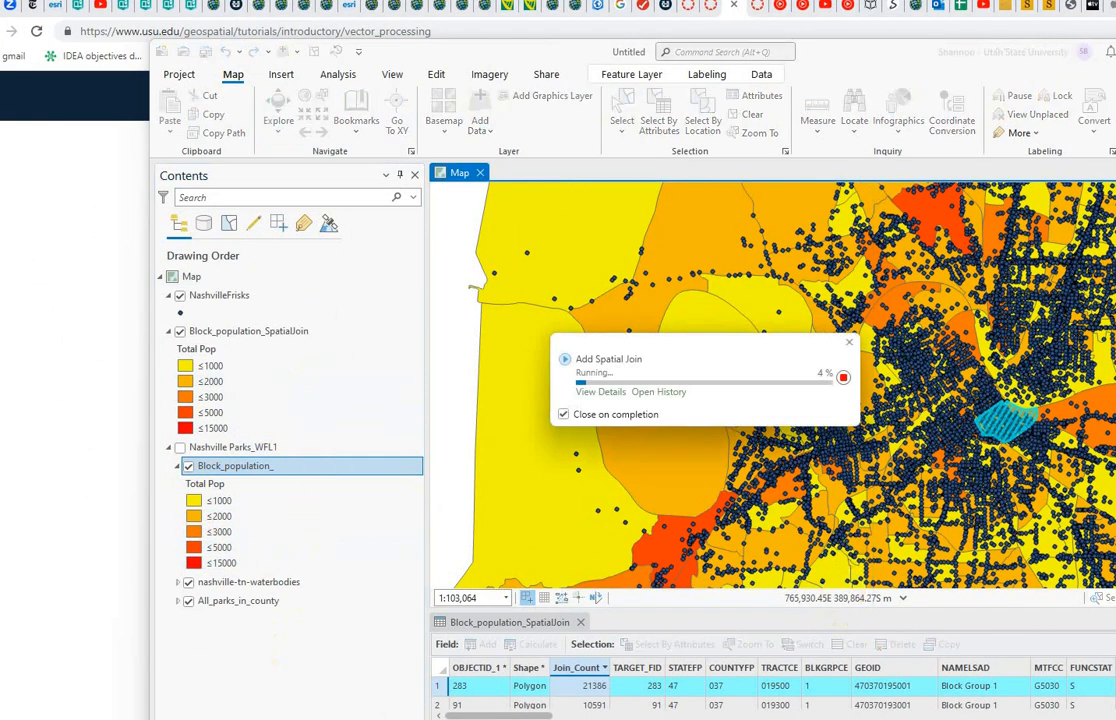
Step: Open the Block_population_ attribute table, enlarge it, and examine the joined fields such as Join_Count
right_click(233, 469)
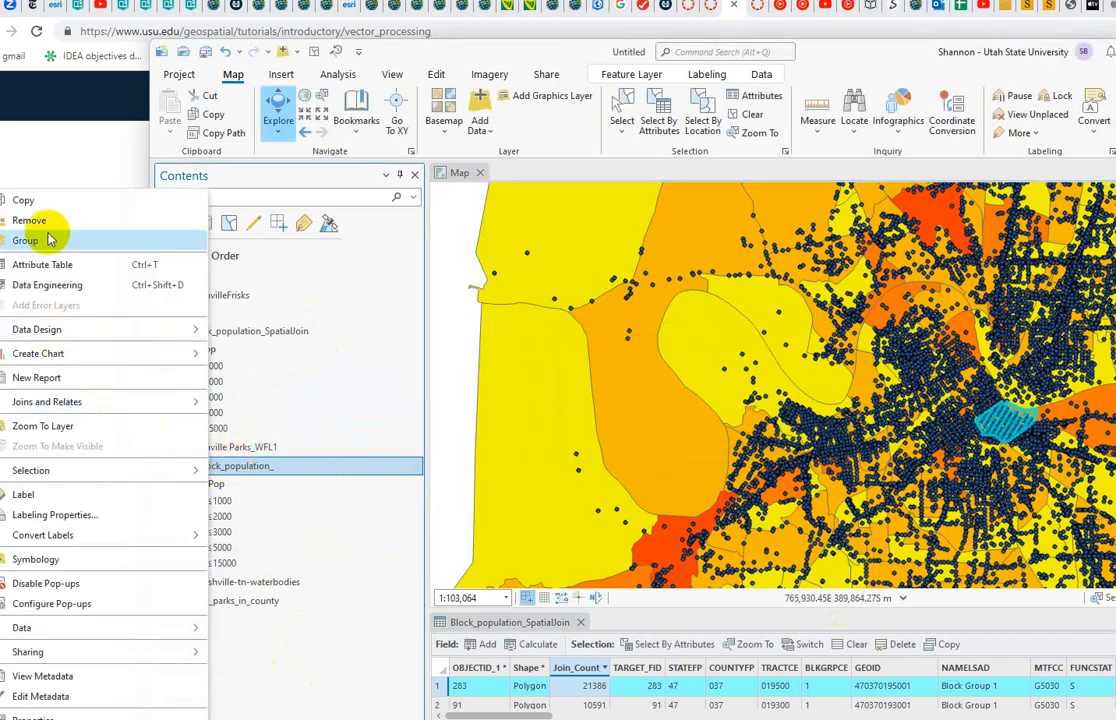
click(52, 265)
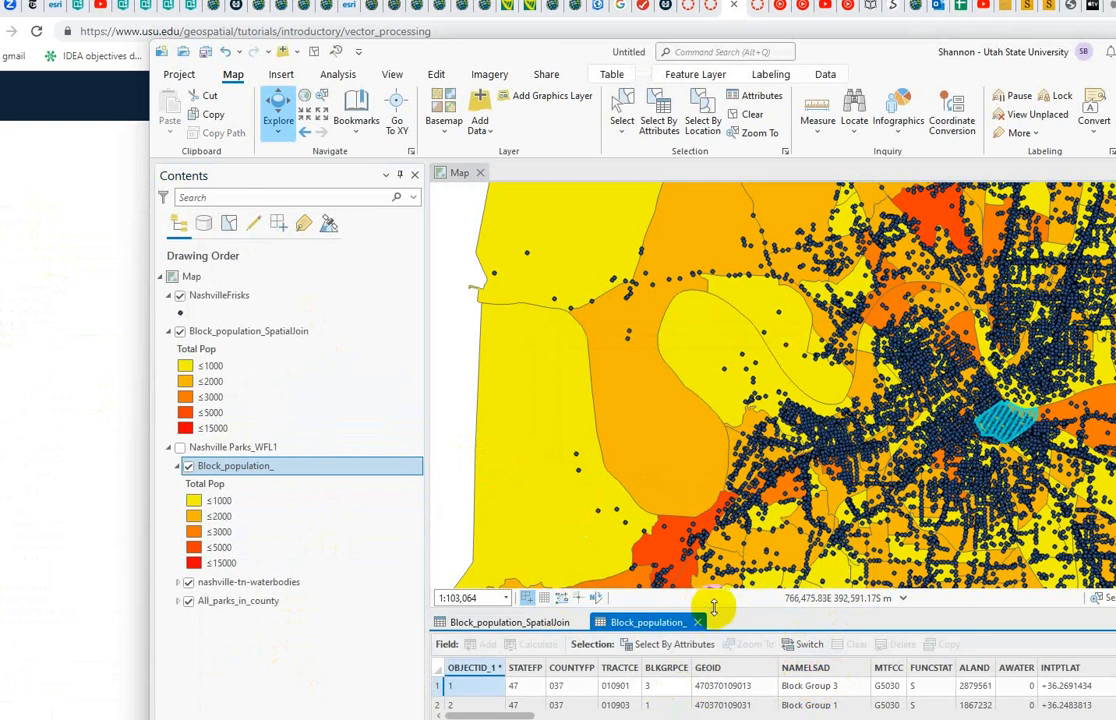
drag(715, 610, 705, 475)
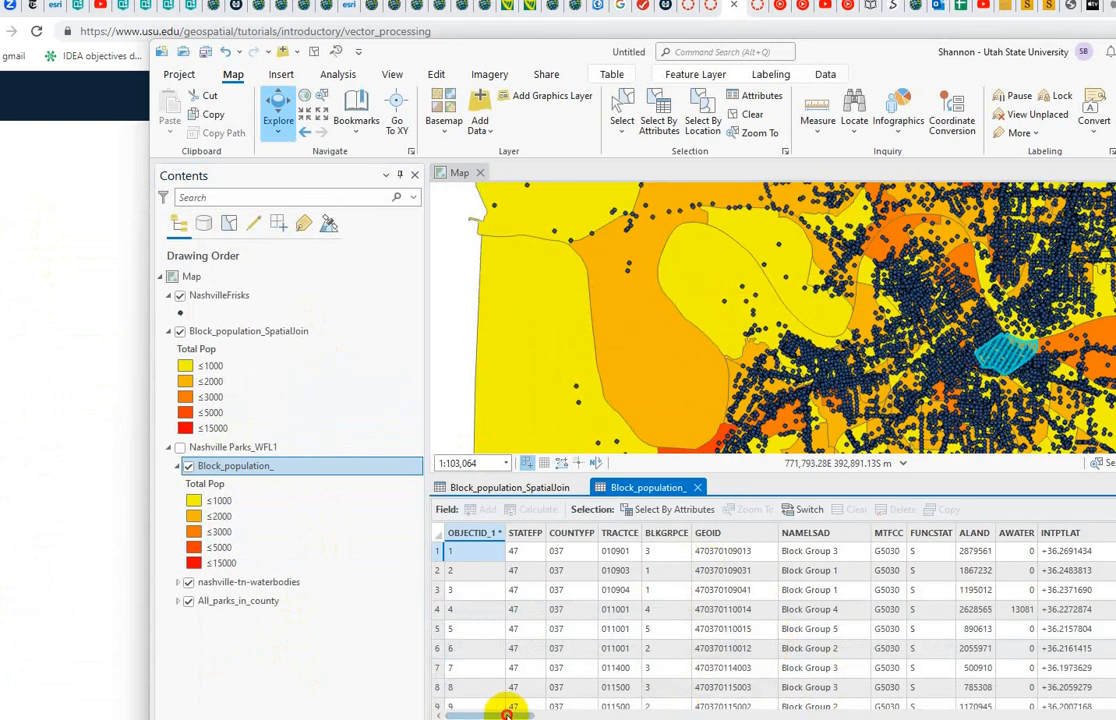
drag(507, 714, 609, 717)
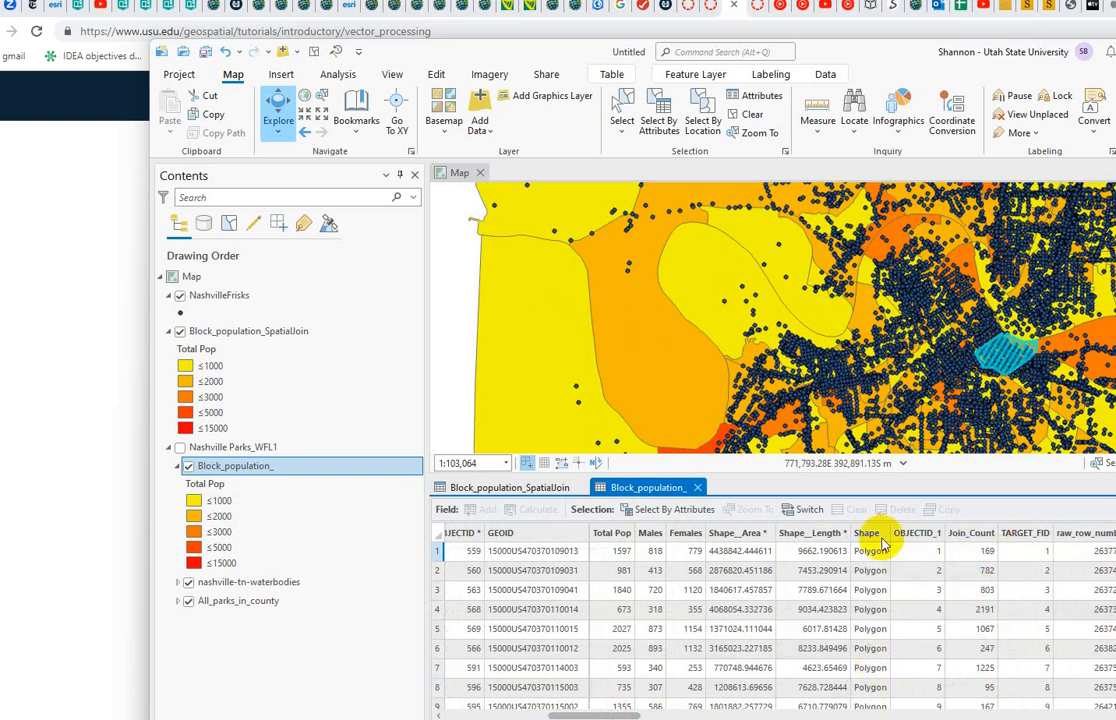
Step: Sort the Block_population_ attribute table by Join_Count in descending order
right_click(973, 537)
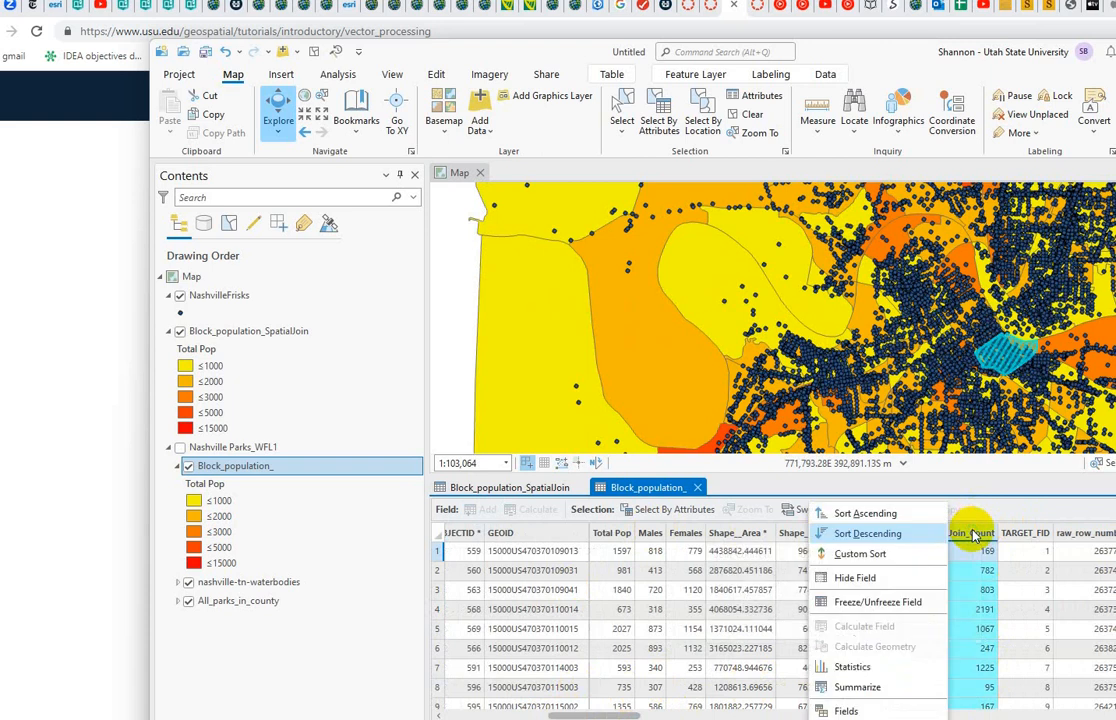
click(919, 533)
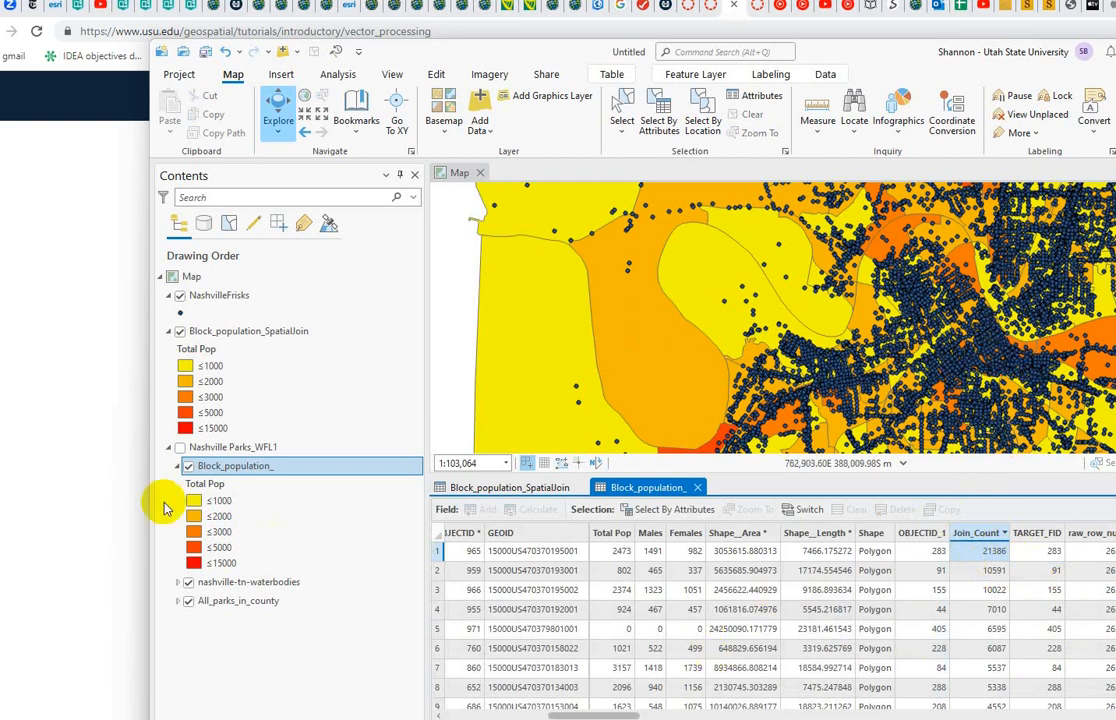
right_click(255, 477)
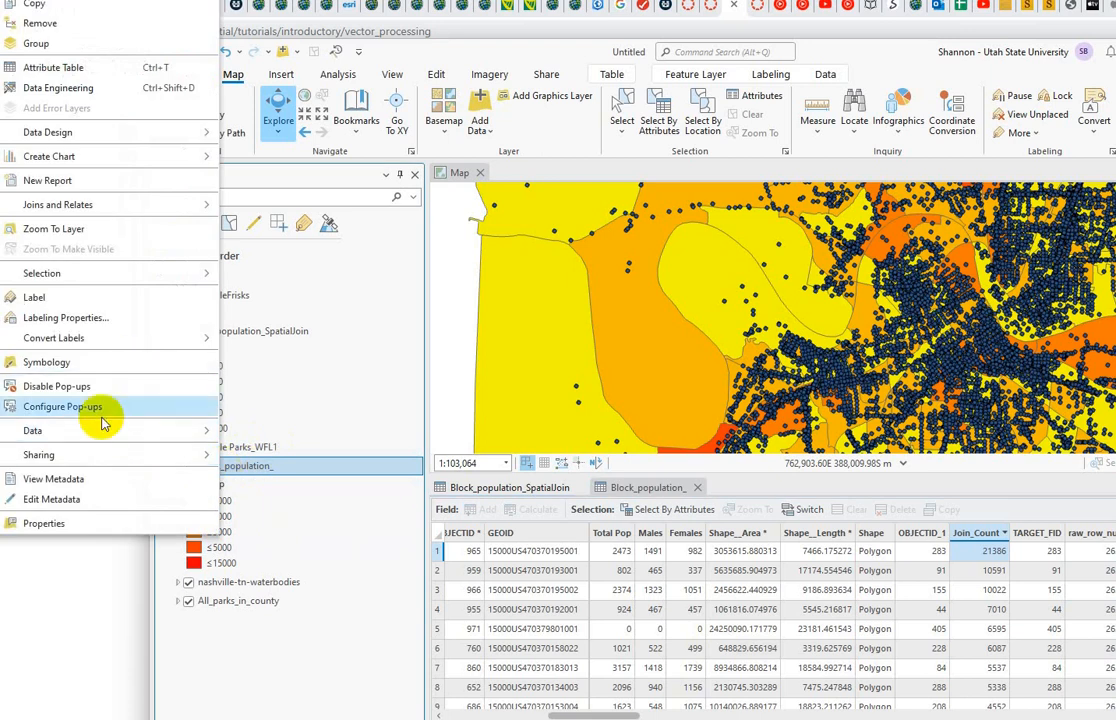
mouse_move(194, 430)
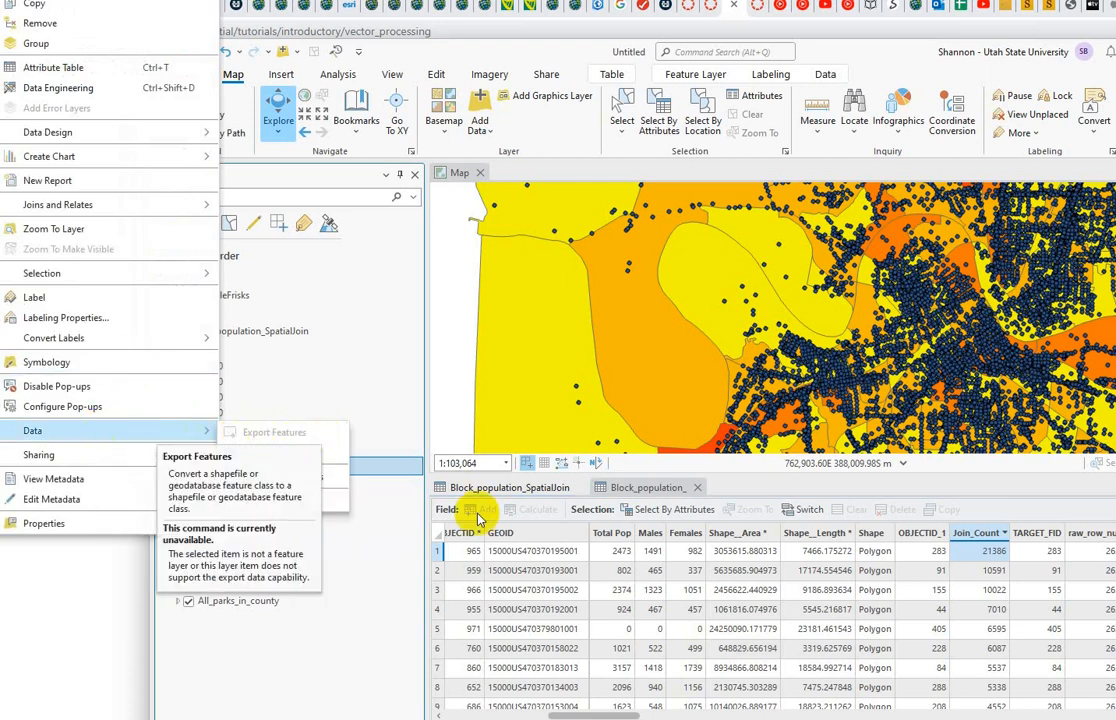
click(301, 665)
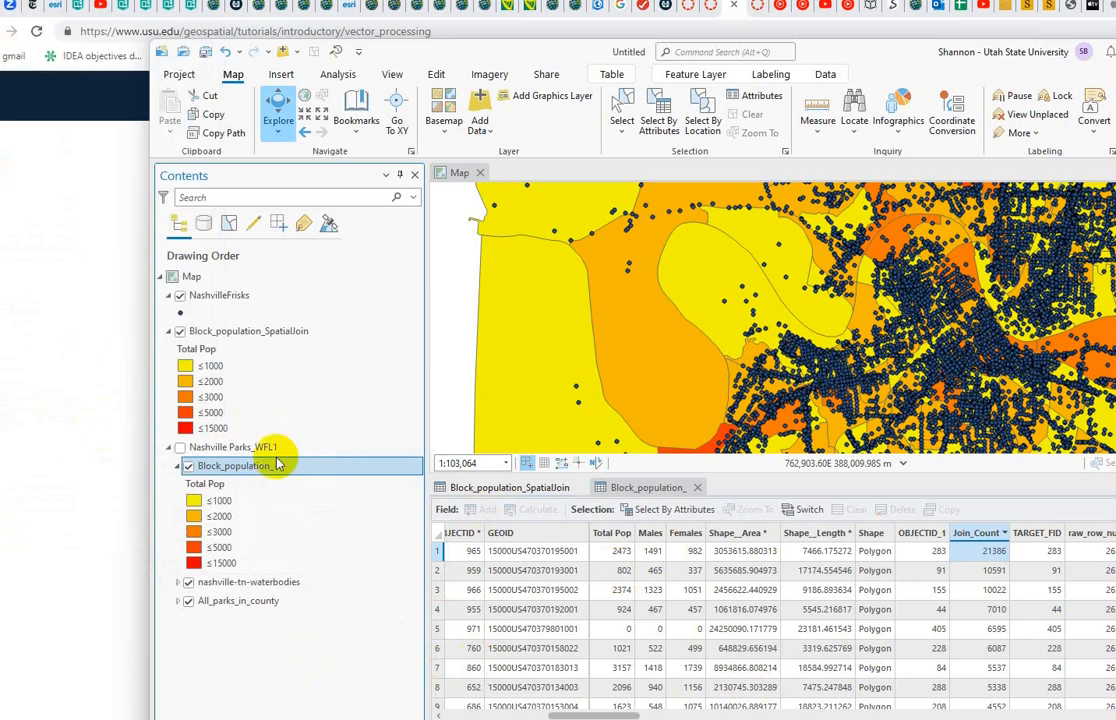
Step: Remove the Block_population__AddSpatialJoin_1.Join_Count join from the Block_population_ layer
right_click(231, 468)
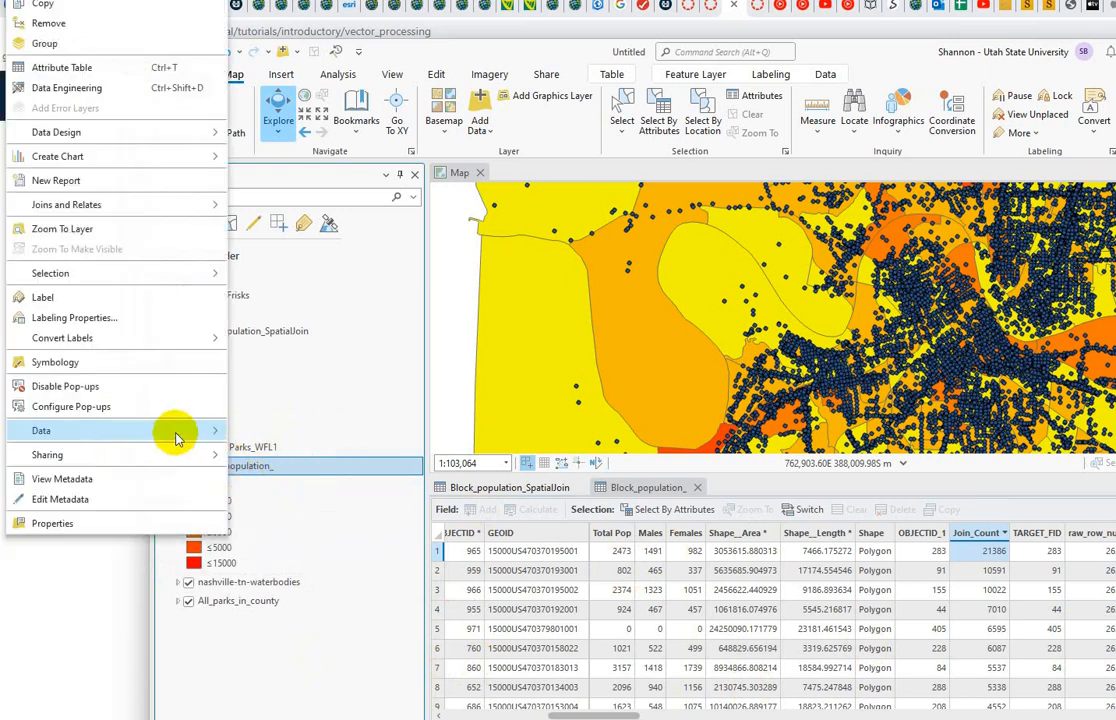
mouse_move(187, 200)
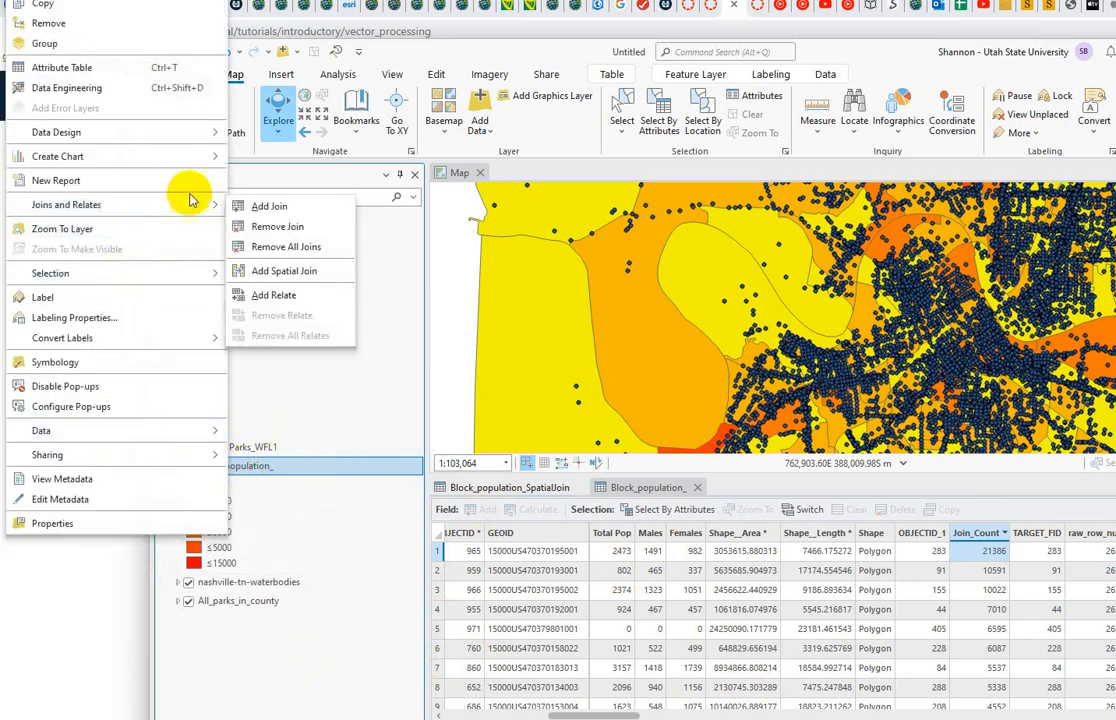
click(281, 228)
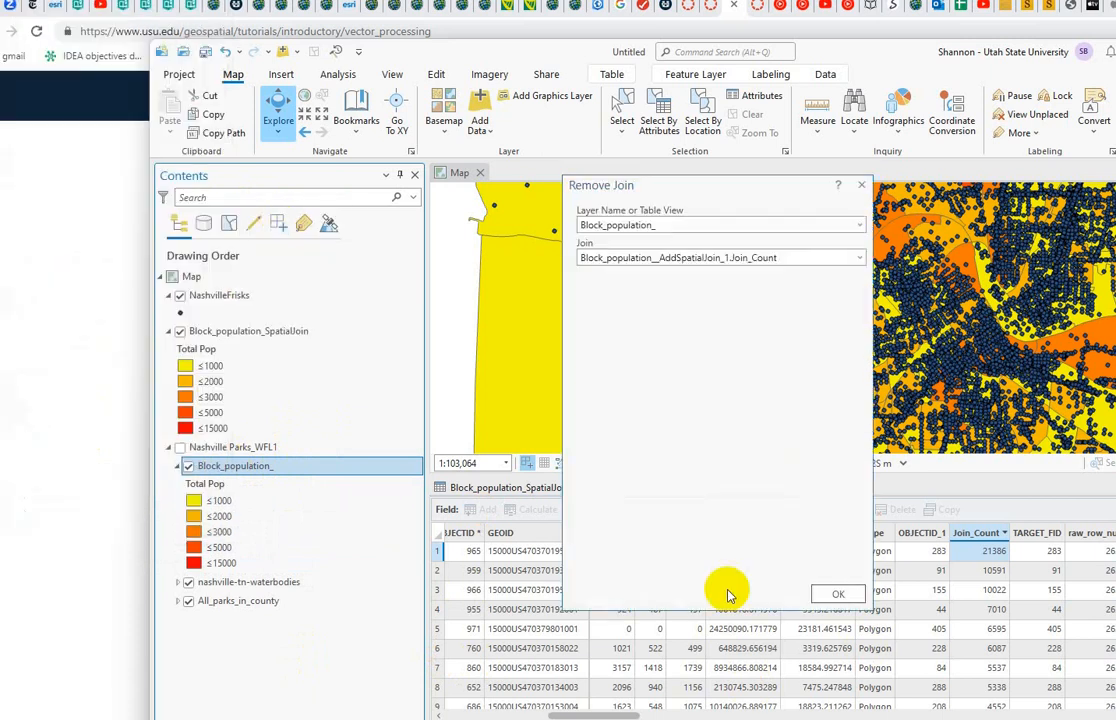
click(855, 599)
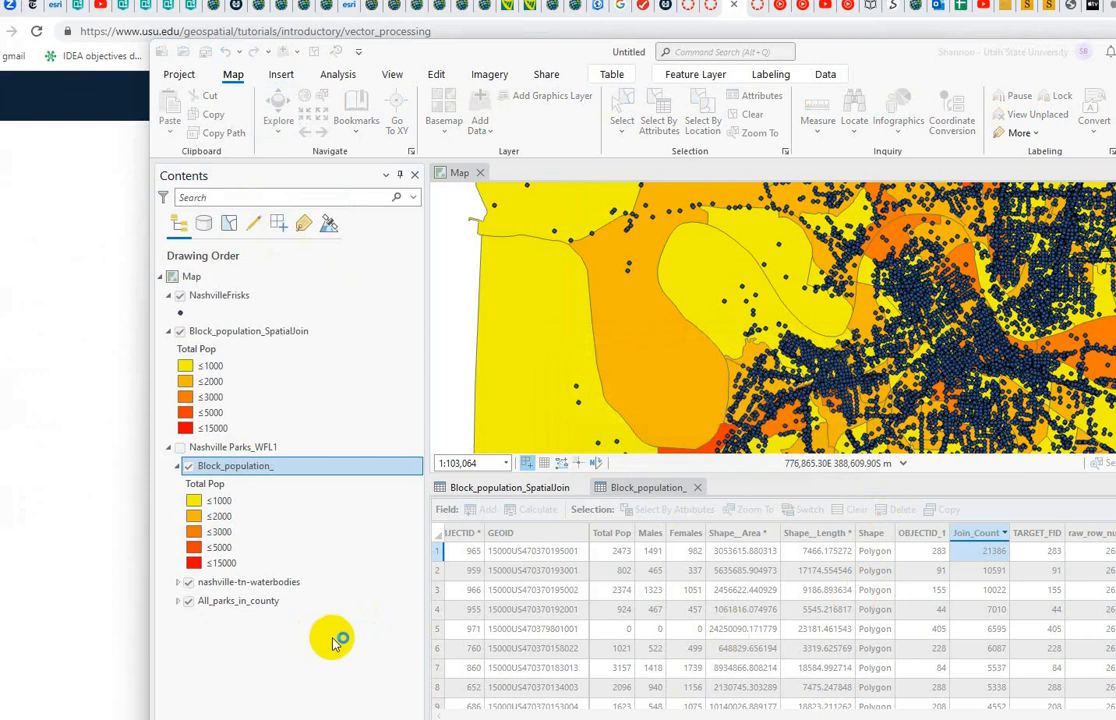